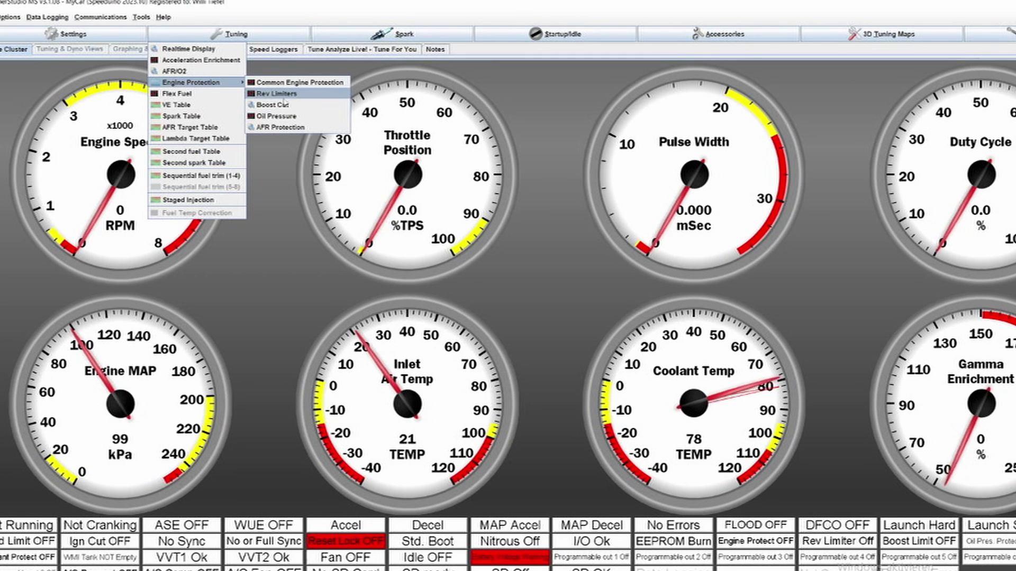
Step: Open the Rev Limiter settings and set the soft rev limit to 7300 rpm
left_click(283, 97)
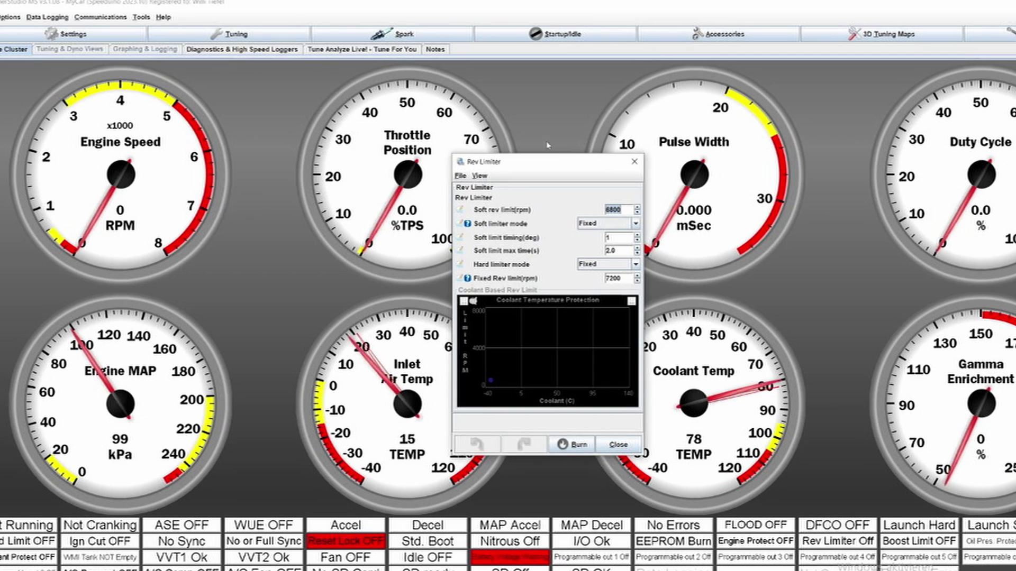
left_click_drag(576, 168, 355, 110)
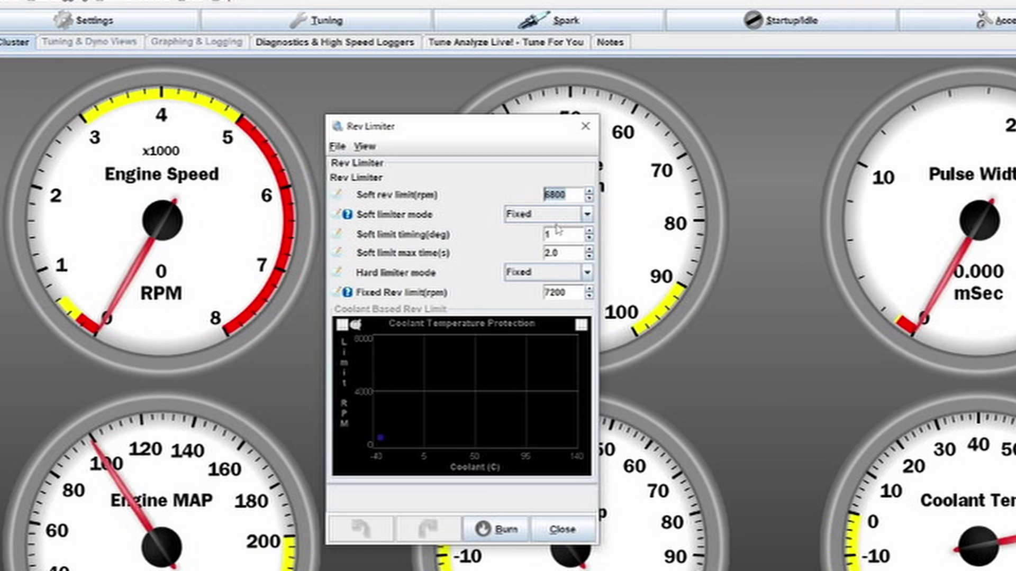
type("72")
key("BackSpace")
Step: Change the soft limiter mode to Relative
left_click(524, 217)
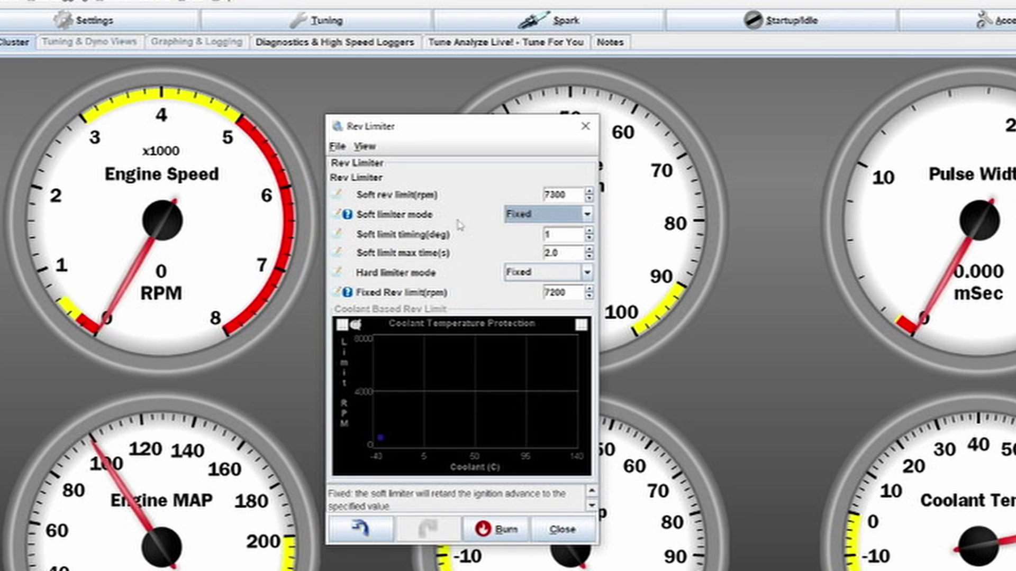
left_click(560, 218)
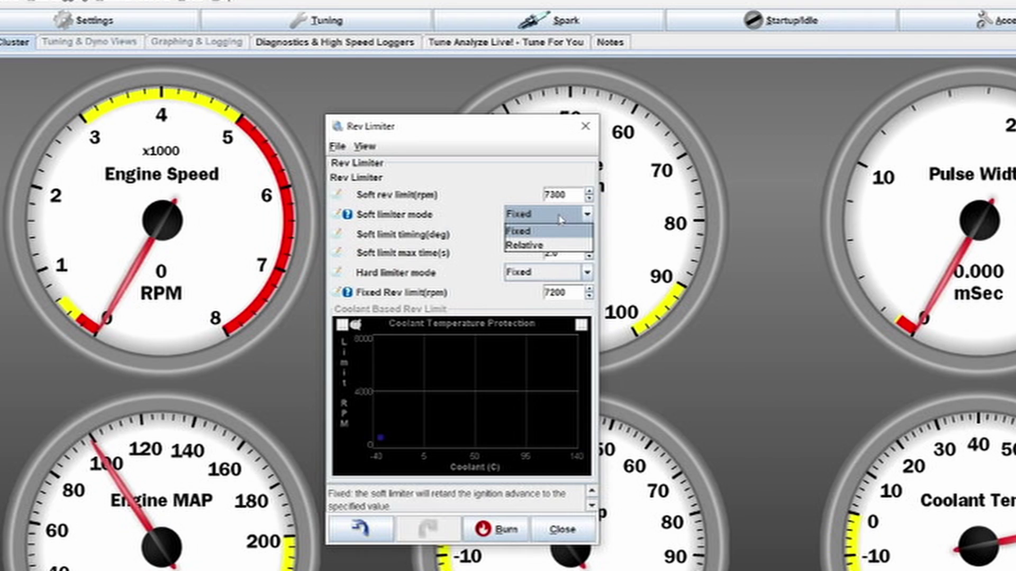
left_click(559, 219)
left_click(560, 220)
left_click(559, 219)
left_click(521, 213)
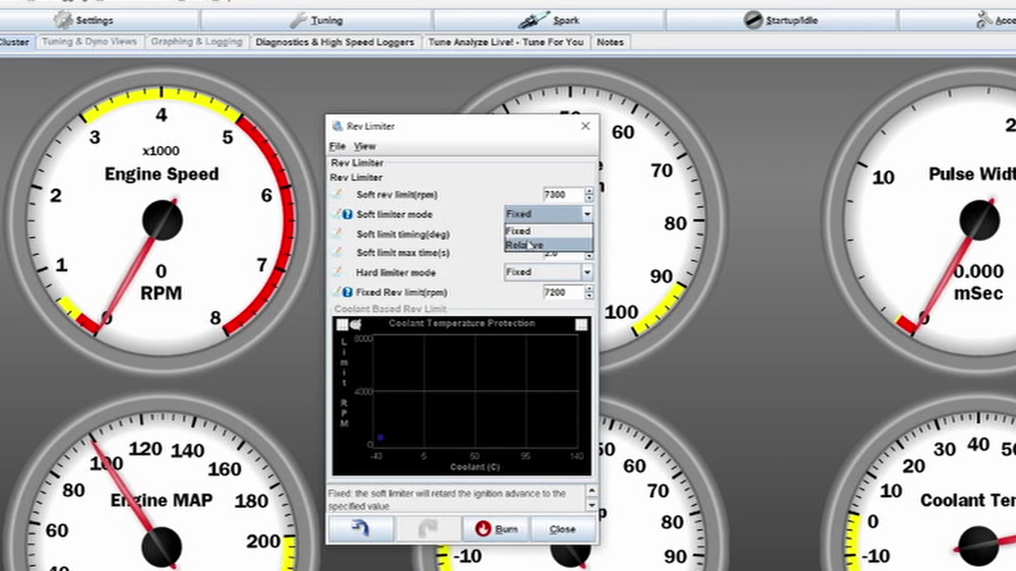
left_click(529, 245)
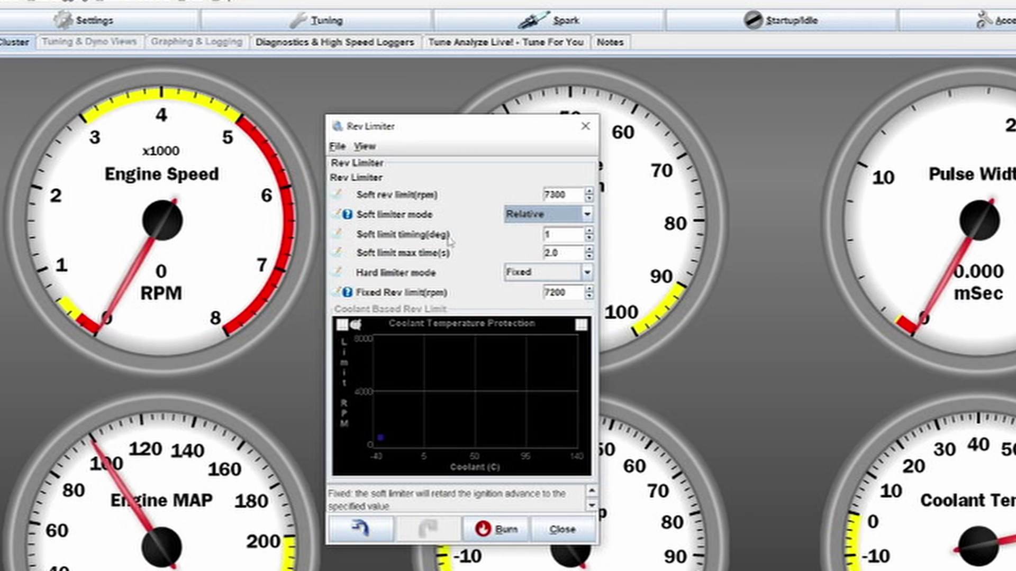
Step: Return the soft limiter mode to Fixed and set the soft limit timing to 5 degrees
left_click(563, 233)
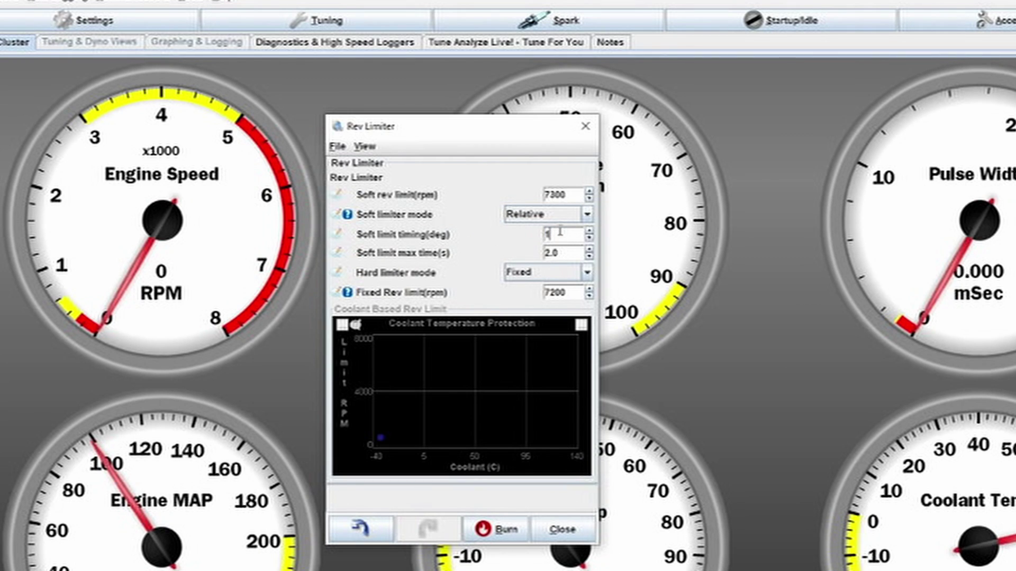
left_click(567, 238)
left_click(548, 214)
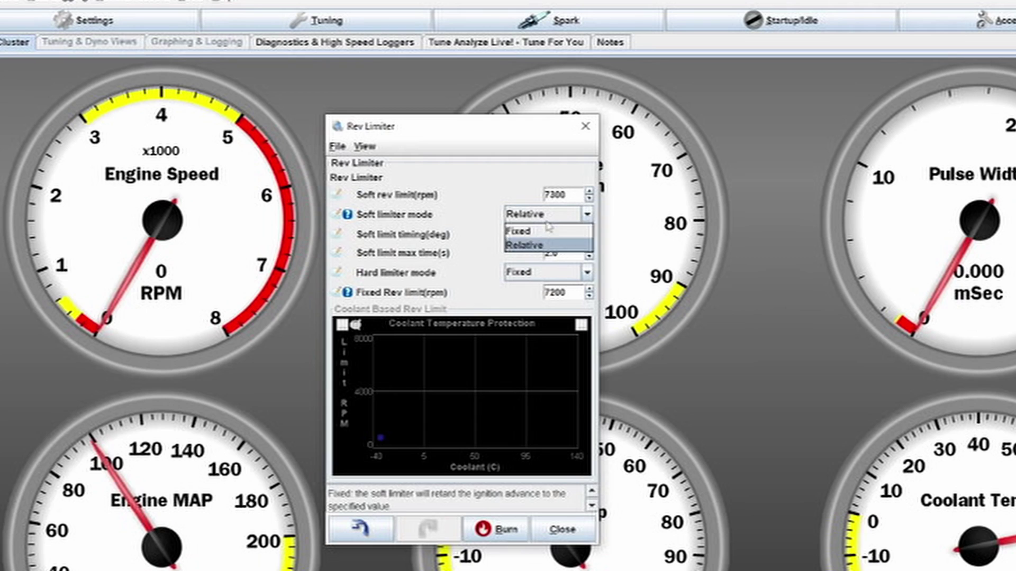
left_click(548, 233)
left_click(568, 230)
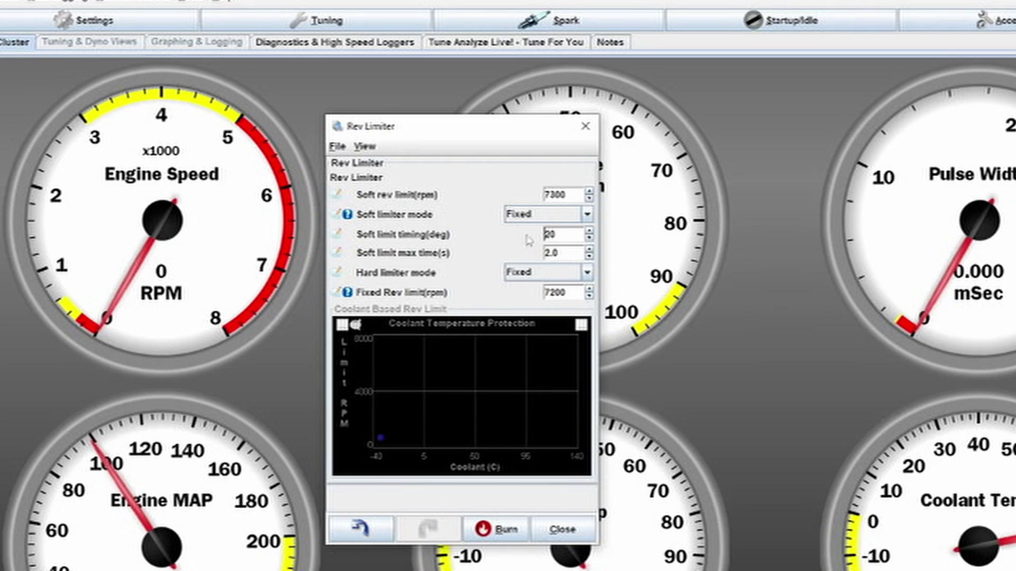
key("Tab")
key("shift+Tab")
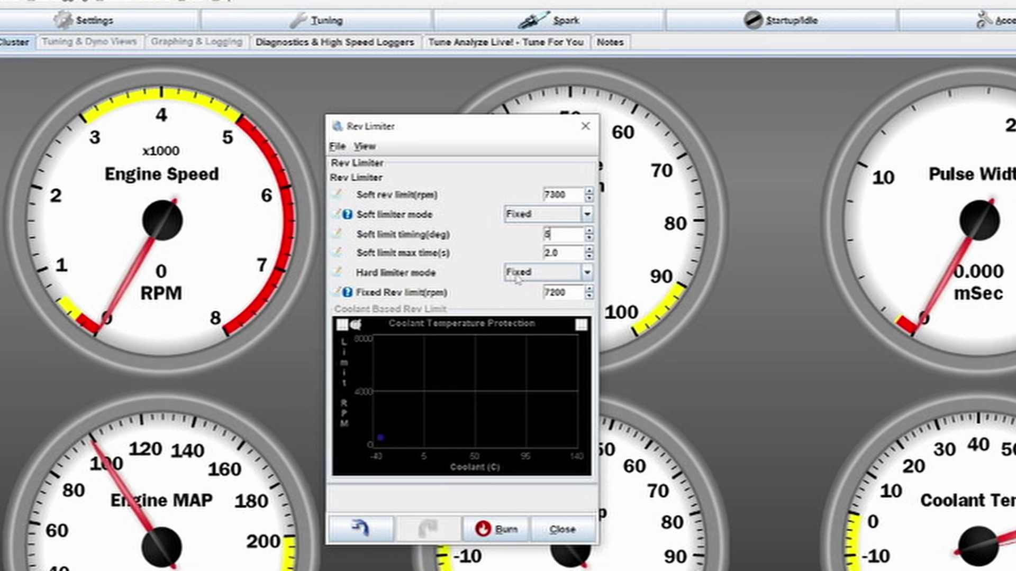
Step: Switch the hard limiter mode to Off
left_click(542, 271)
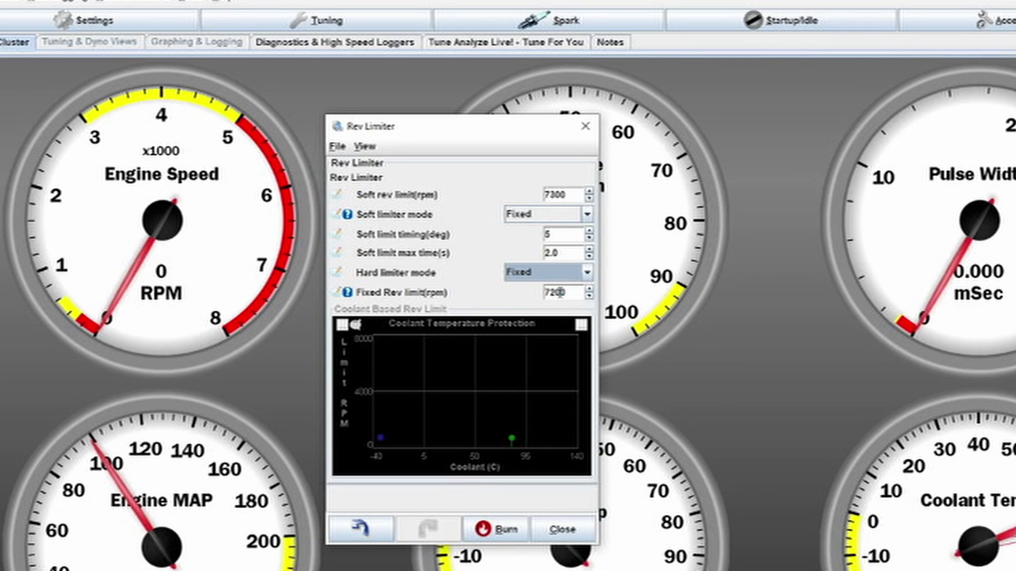
left_click(518, 273)
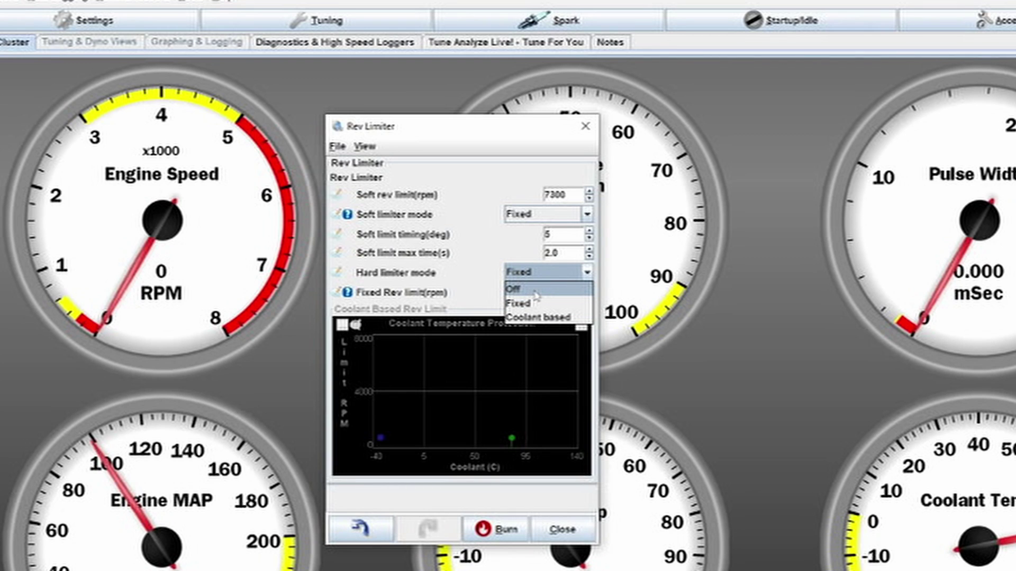
left_click(536, 293)
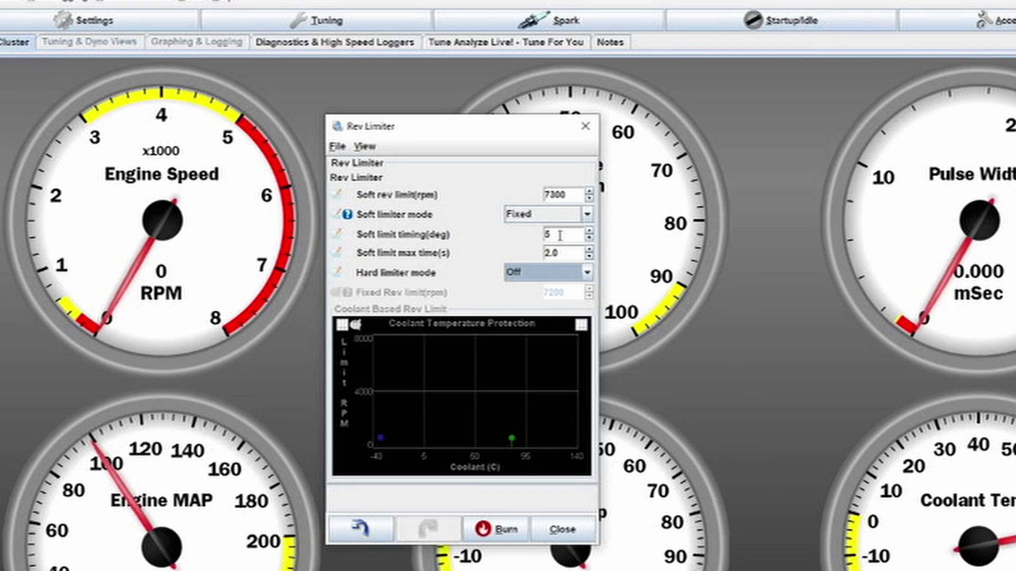
left_click(559, 235)
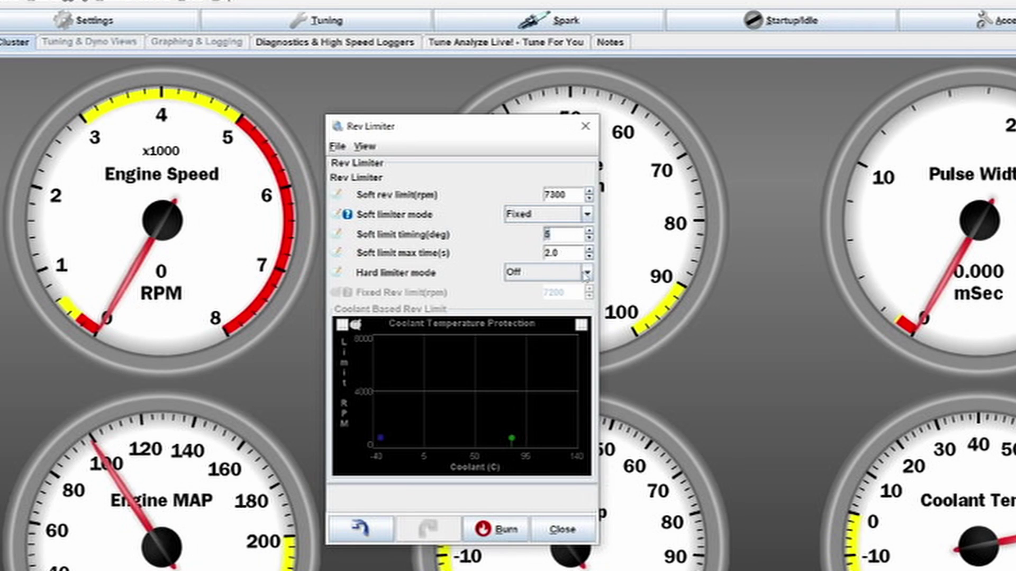
Step: Set the hard limiter mode to Fixed with a fixed rev limit of 7500 rpm
left_click(540, 273)
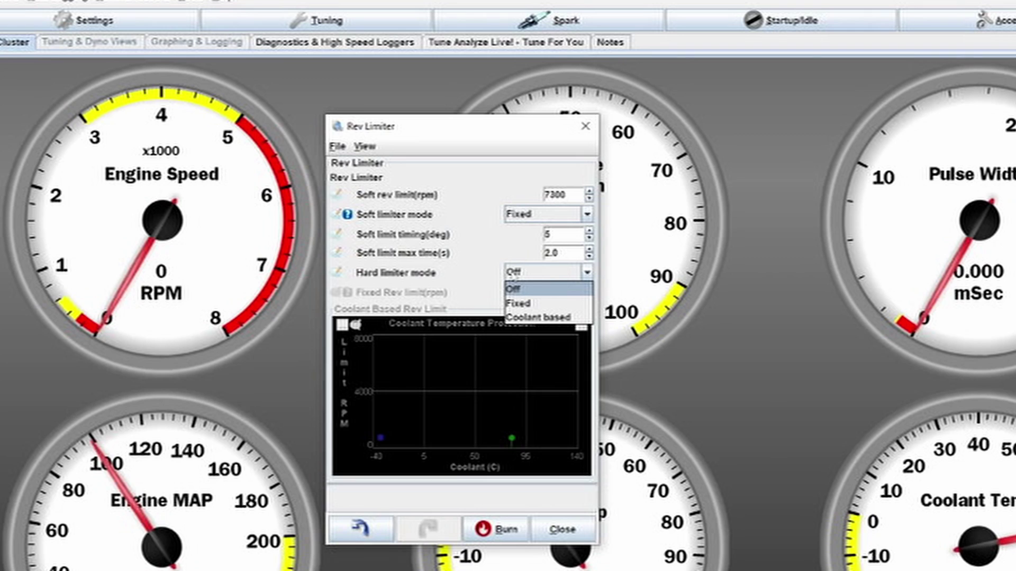
left_click(535, 303)
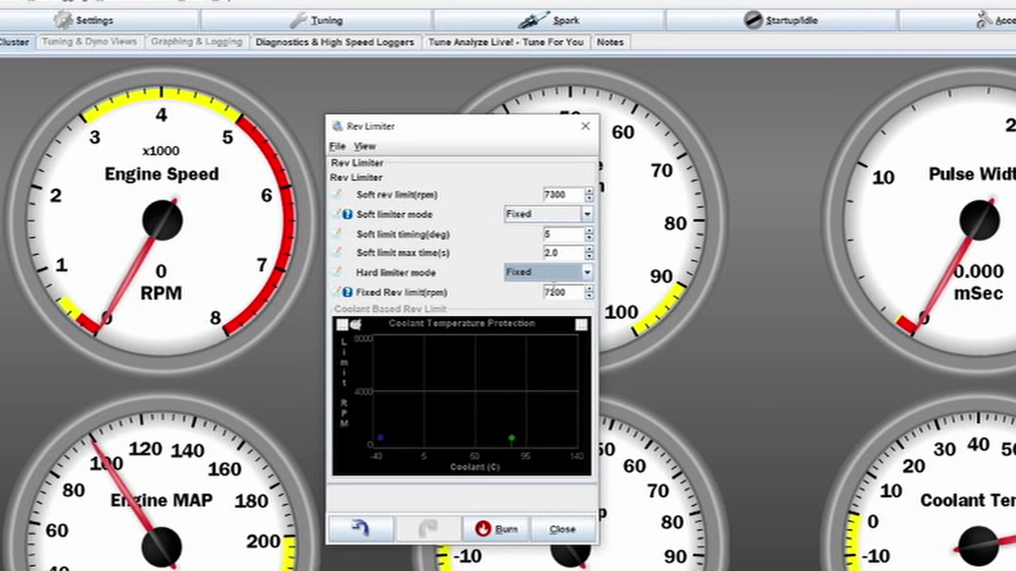
left_click(565, 292)
double_click(565, 293)
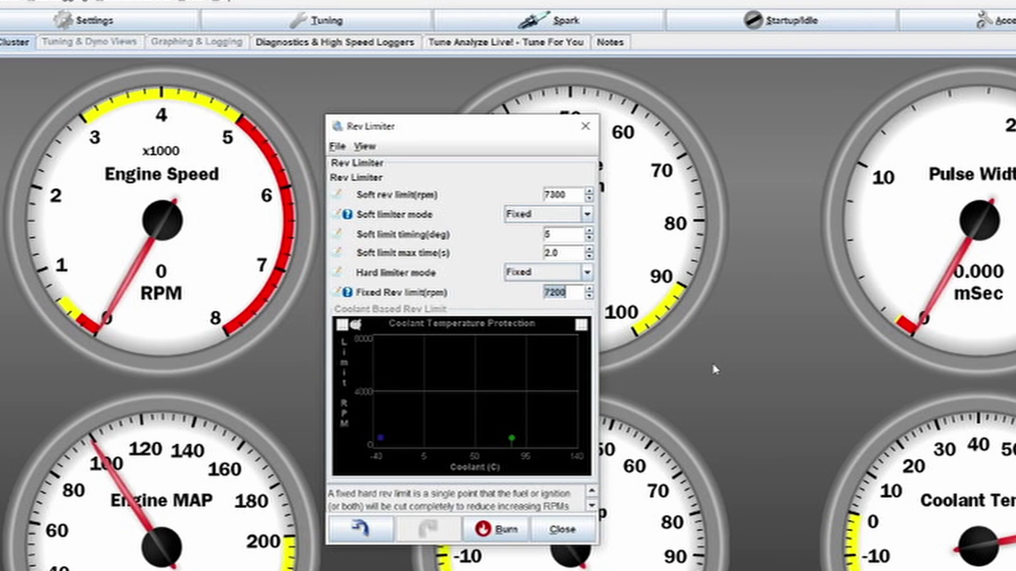
type("7500")
Step: Change the hard limiter mode to Coolant based and show the value table of the Coolant Temperature Protection curve
left_click(537, 275)
left_click(539, 316)
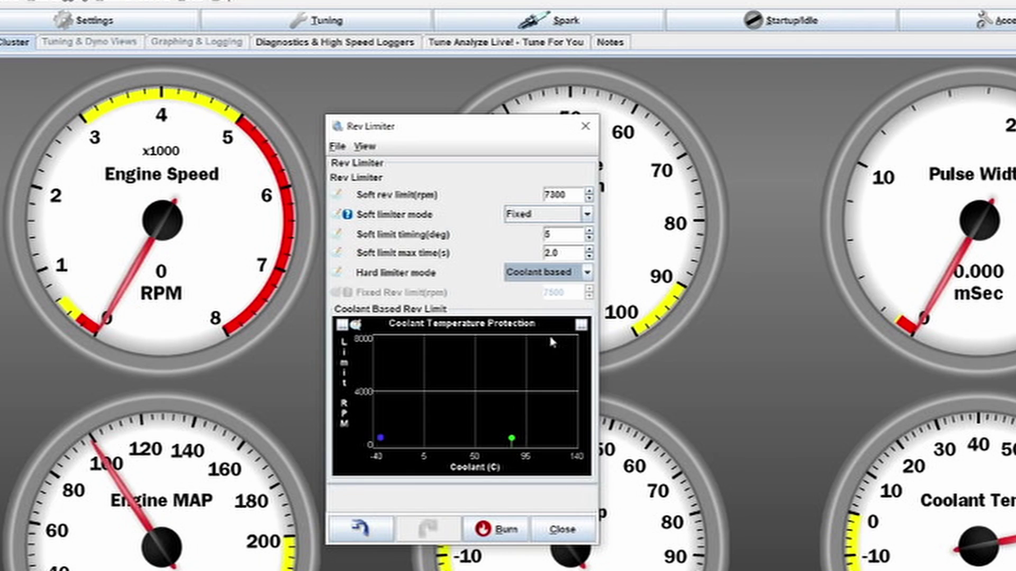
left_click(533, 360)
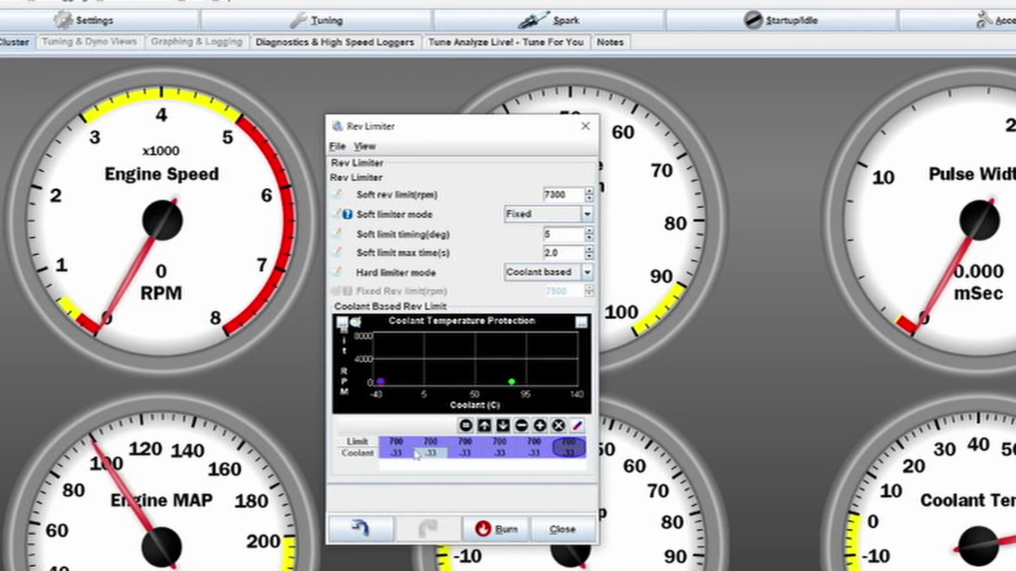
key("Up")
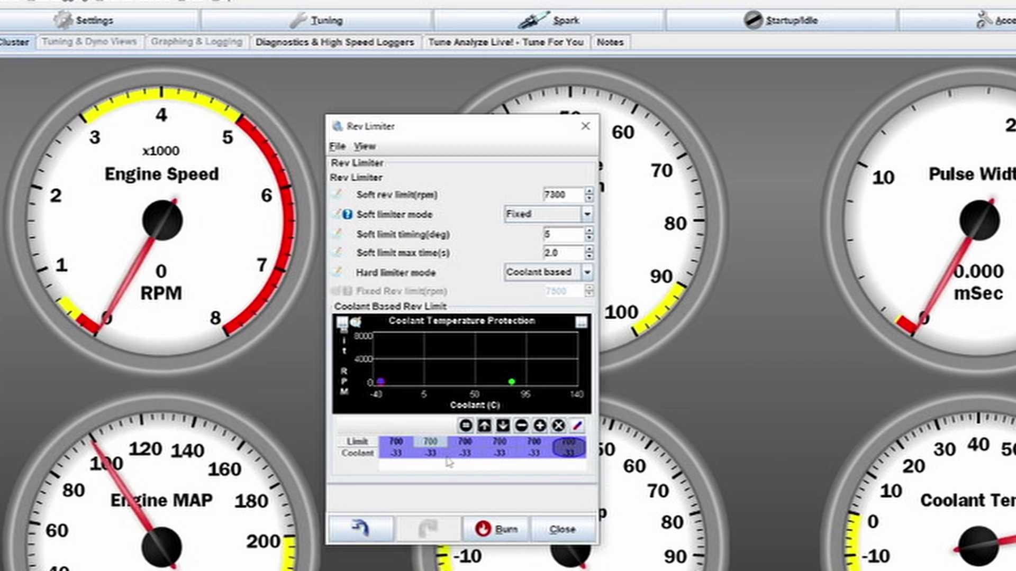
Step: Set the first point of the coolant-based rev limit curve to 3000 rpm at 40 °C
left_click(395, 448)
type("3000")
key("Return")
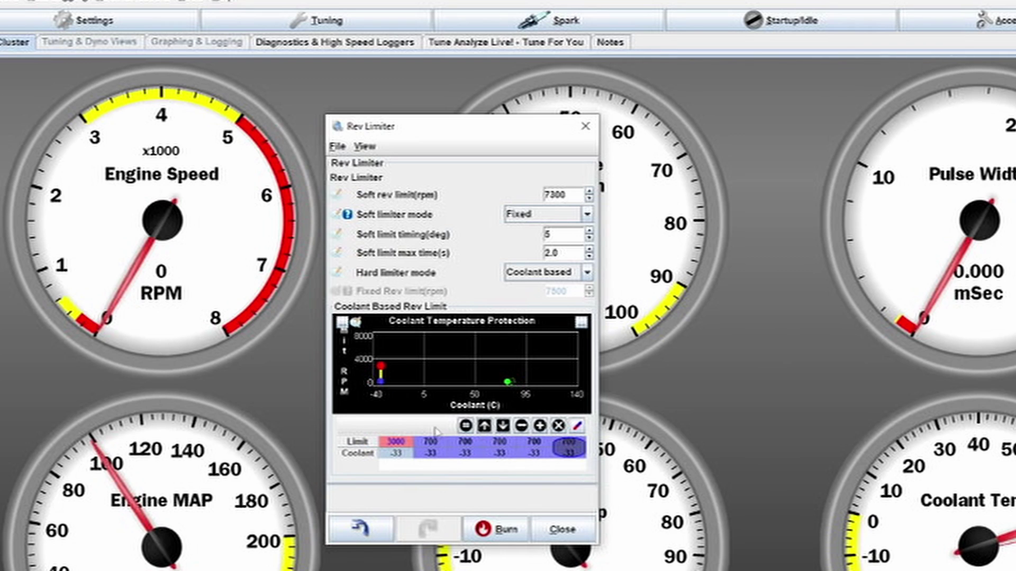
left_click(399, 454)
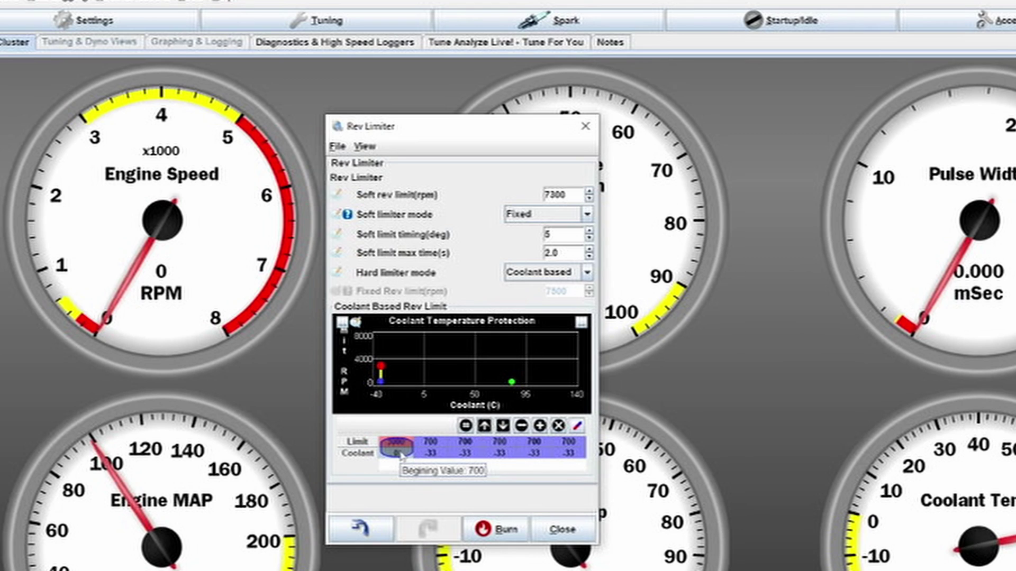
type("0")
key("Return")
type("40")
key("Return")
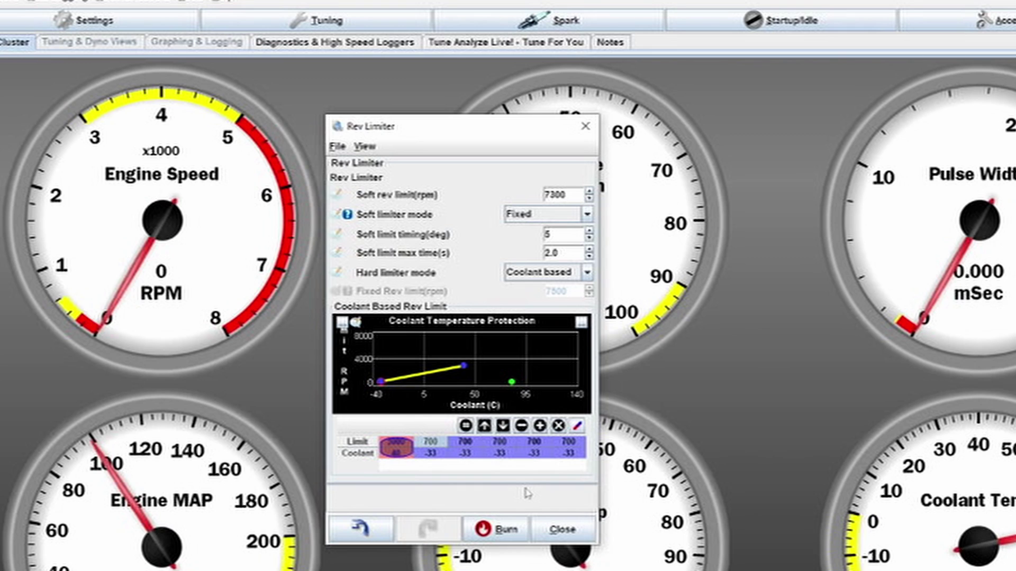
Step: Set the second point of the coolant-based rev limit curve to 4000 rpm at 70 °C
type("5000")
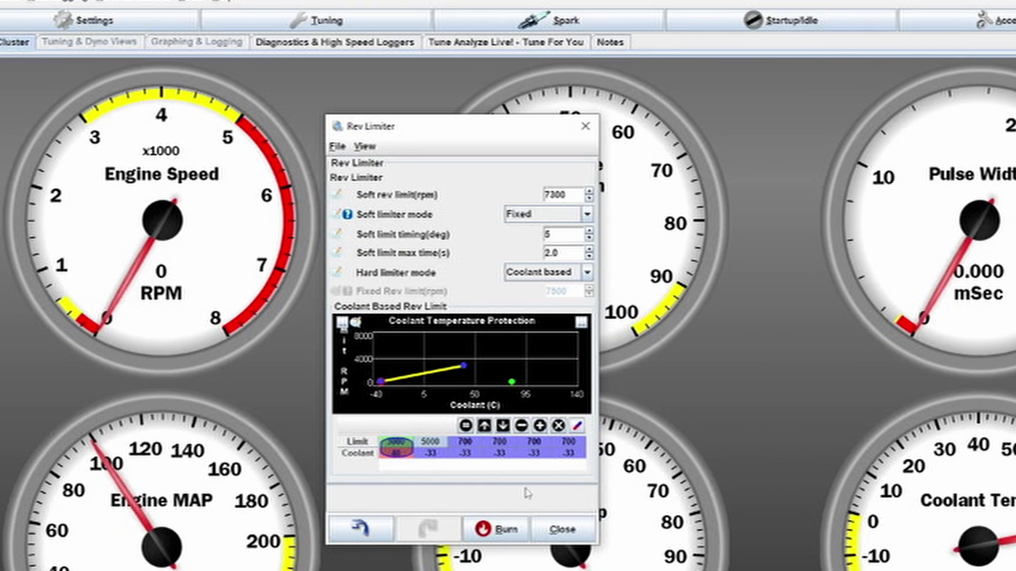
left_click(445, 454)
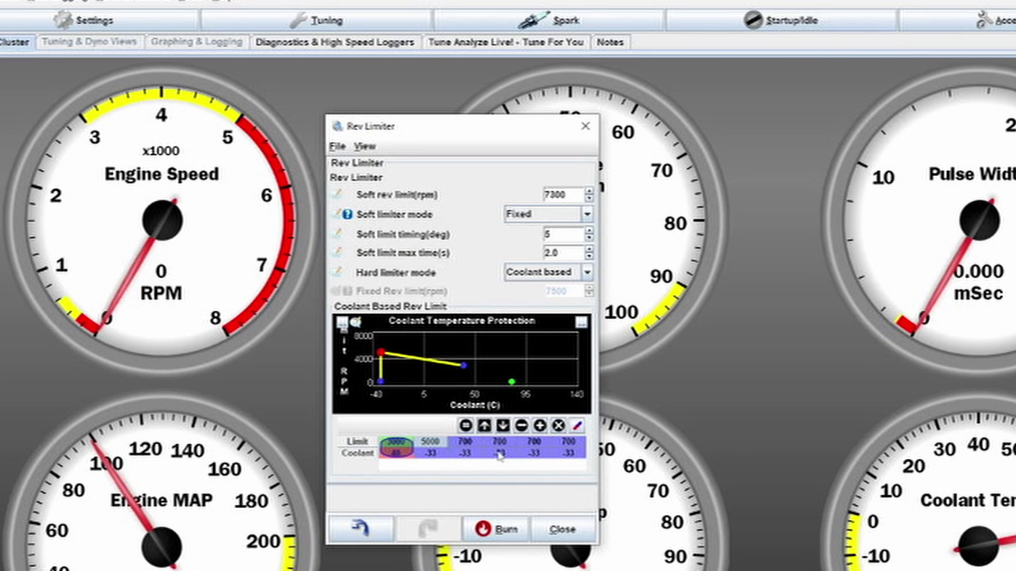
type("4000")
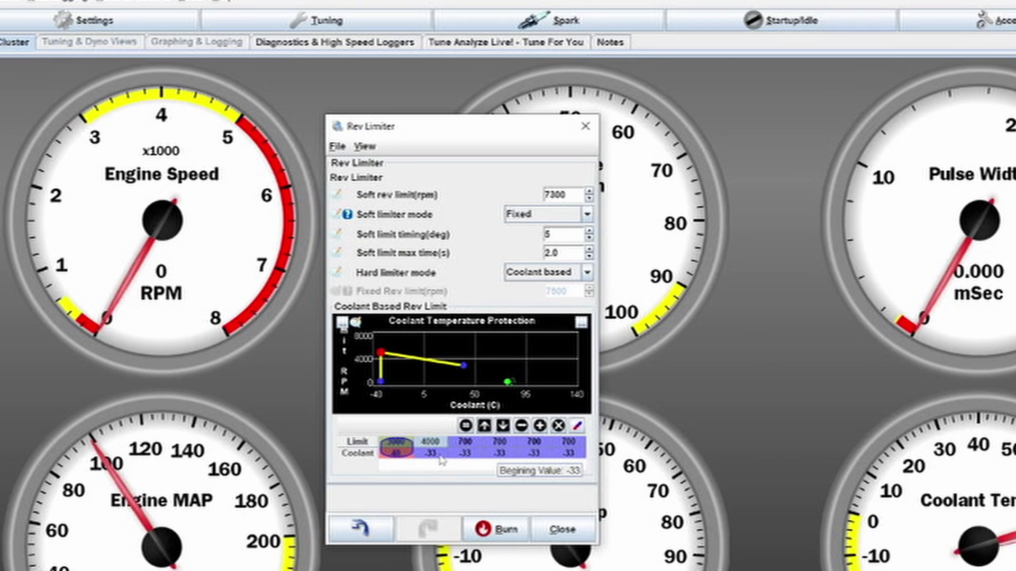
key("Return")
type("70")
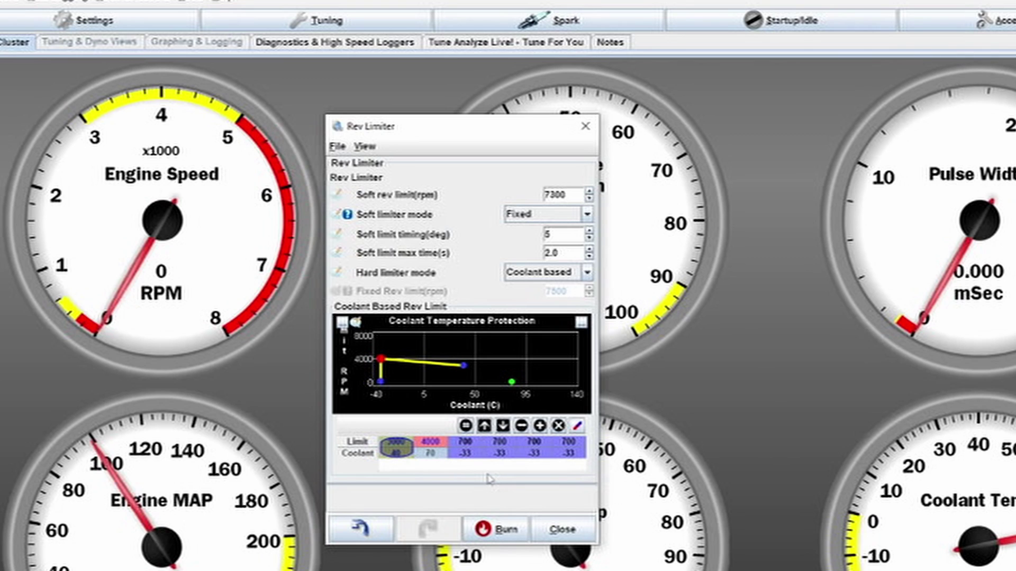
Step: Set the third point of the coolant-based rev limit curve to 7500 rpm at 90 °C
left_click(476, 444)
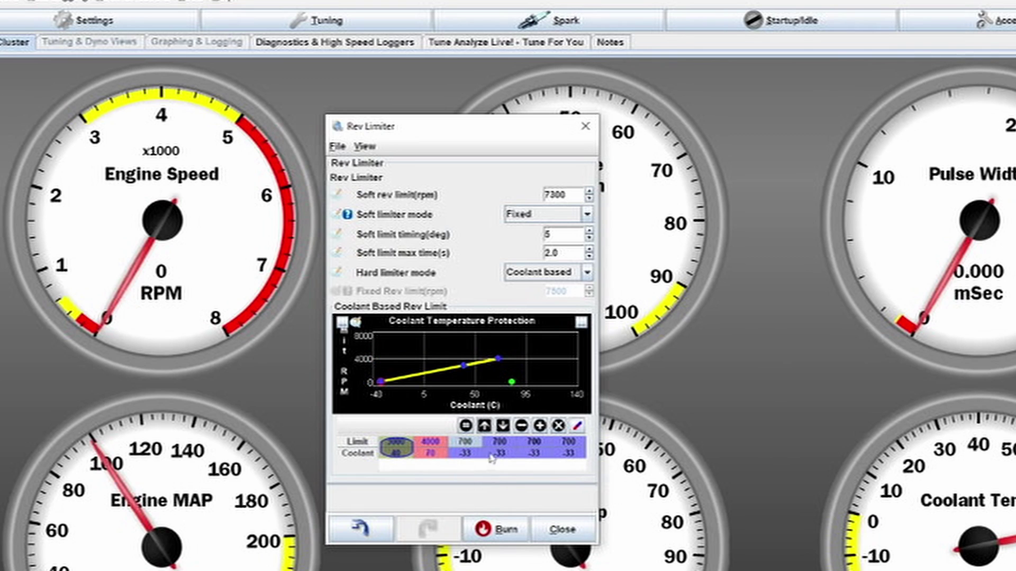
type("5")
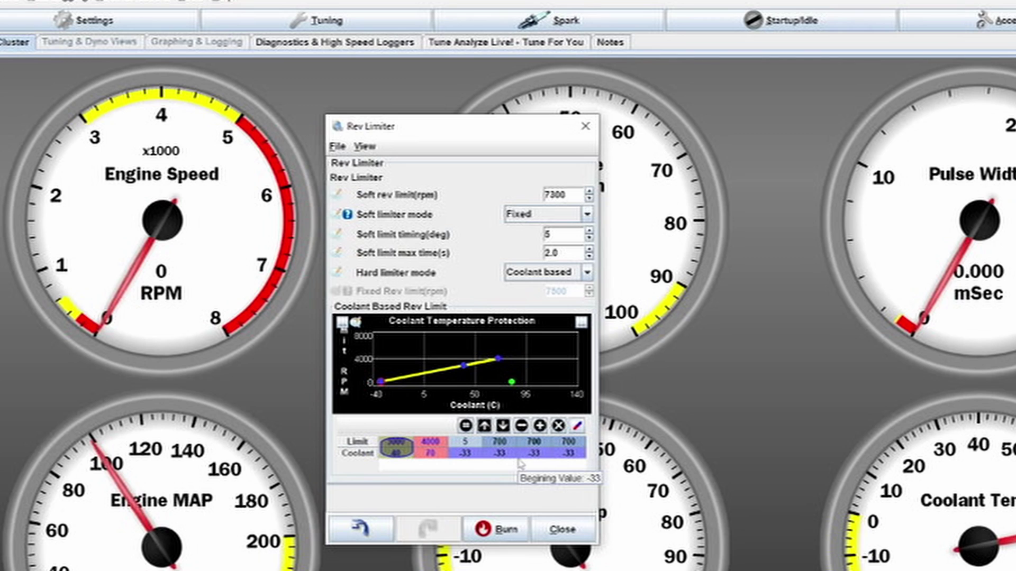
type("500")
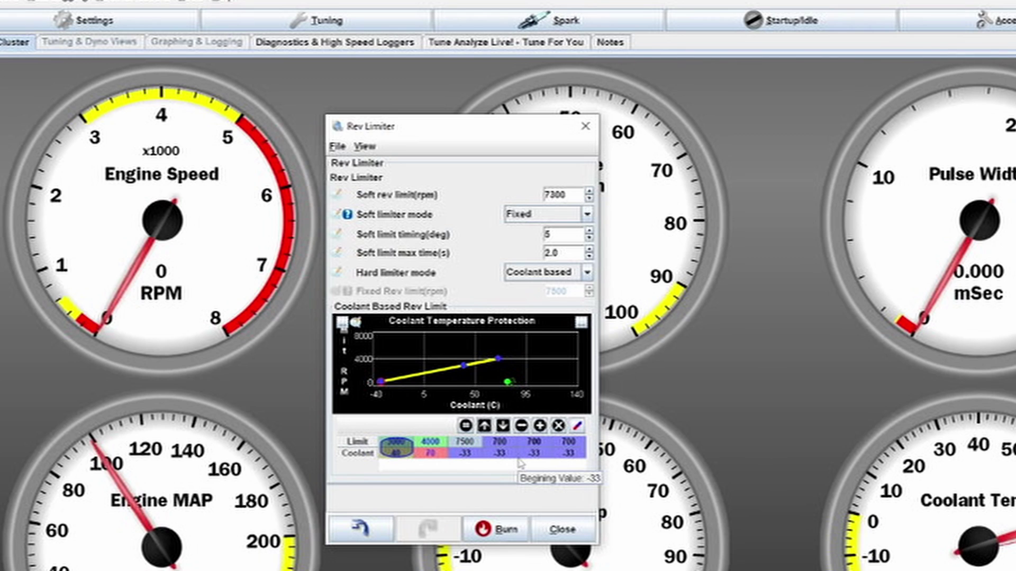
key("Return")
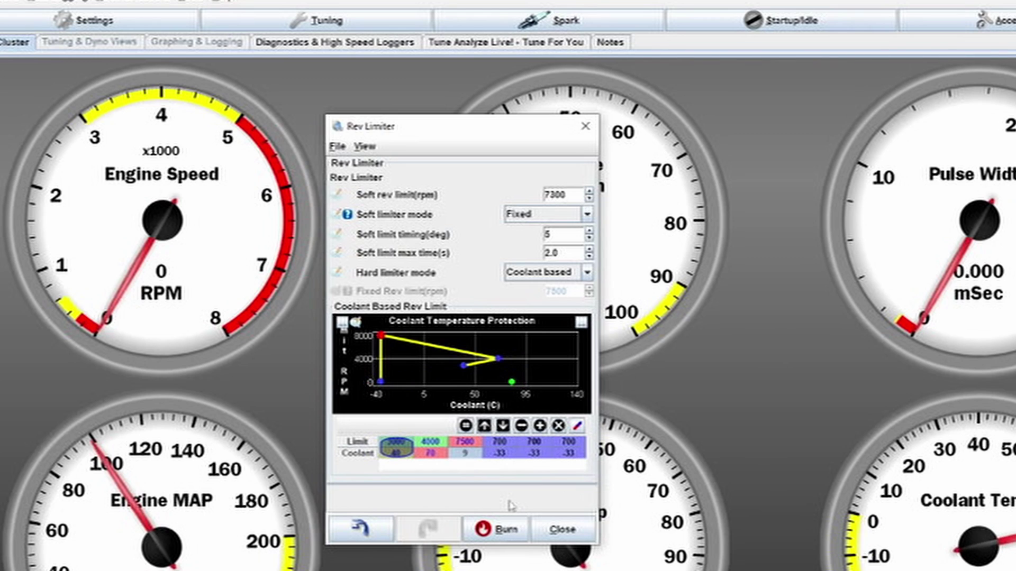
left_click(472, 451)
Step: Set the fourth point of the coolant-based rev limit curve to 7500 rpm at 105 °C
left_click(506, 453)
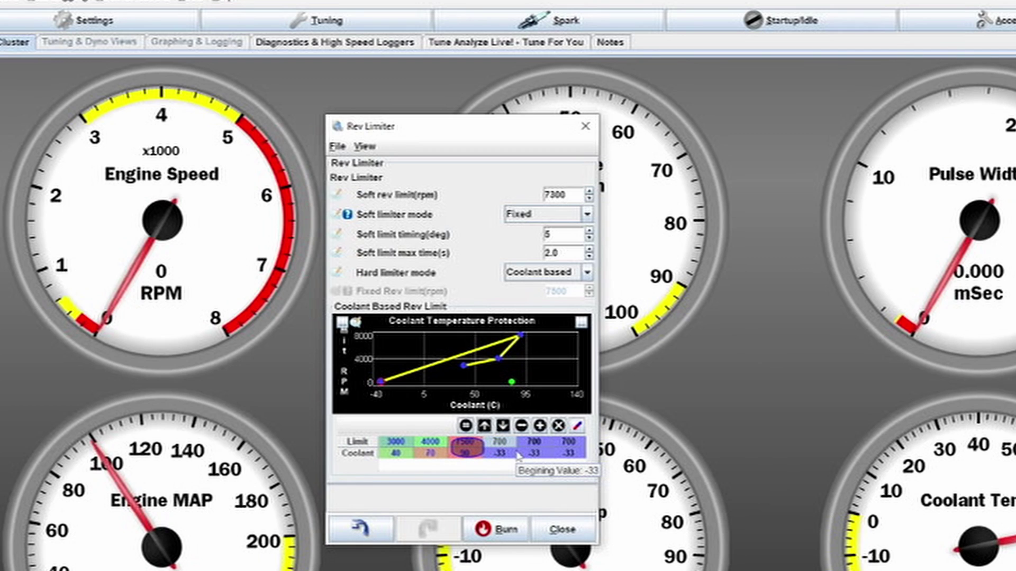
type("7")
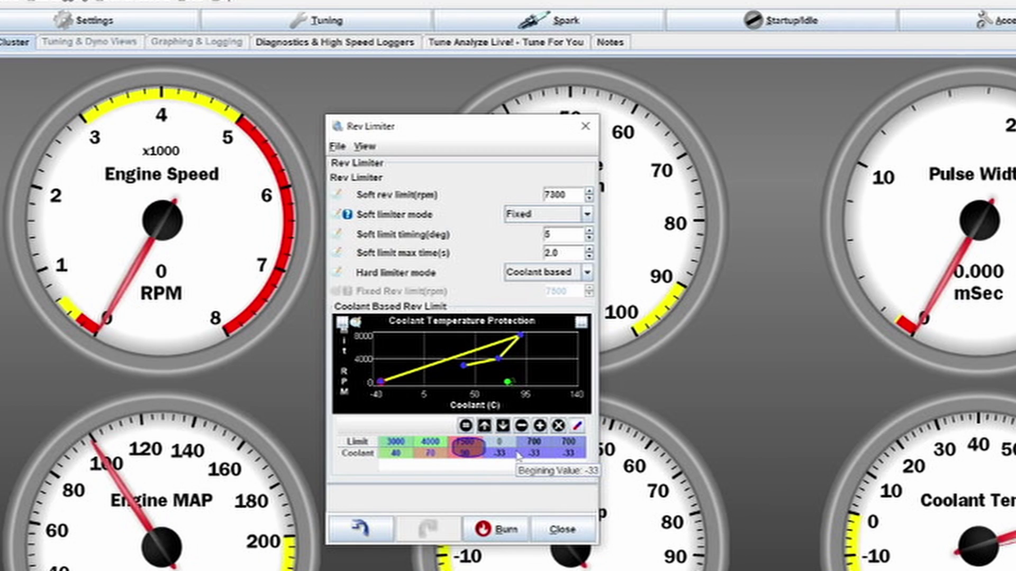
type("500")
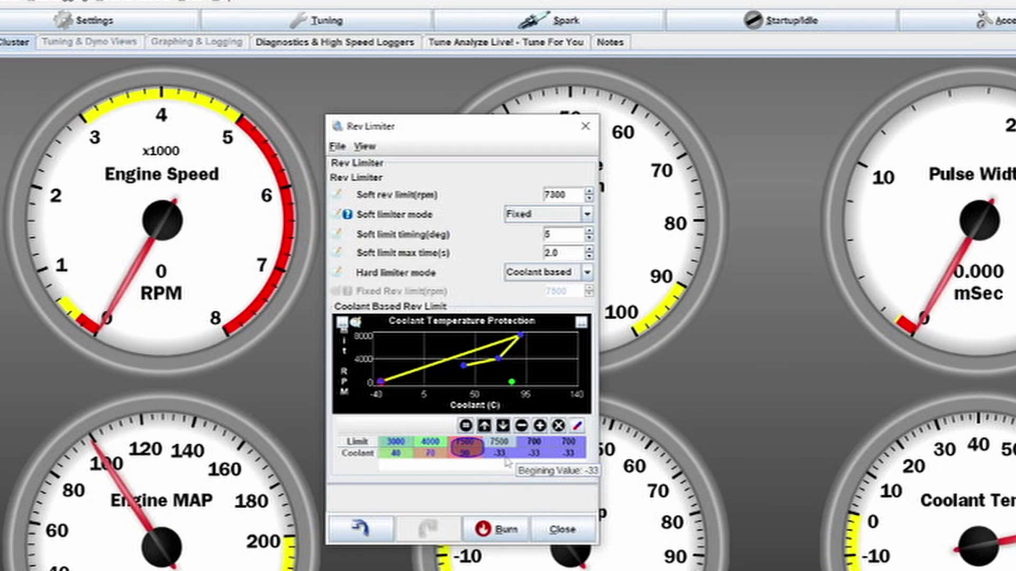
key("Return")
type("9")
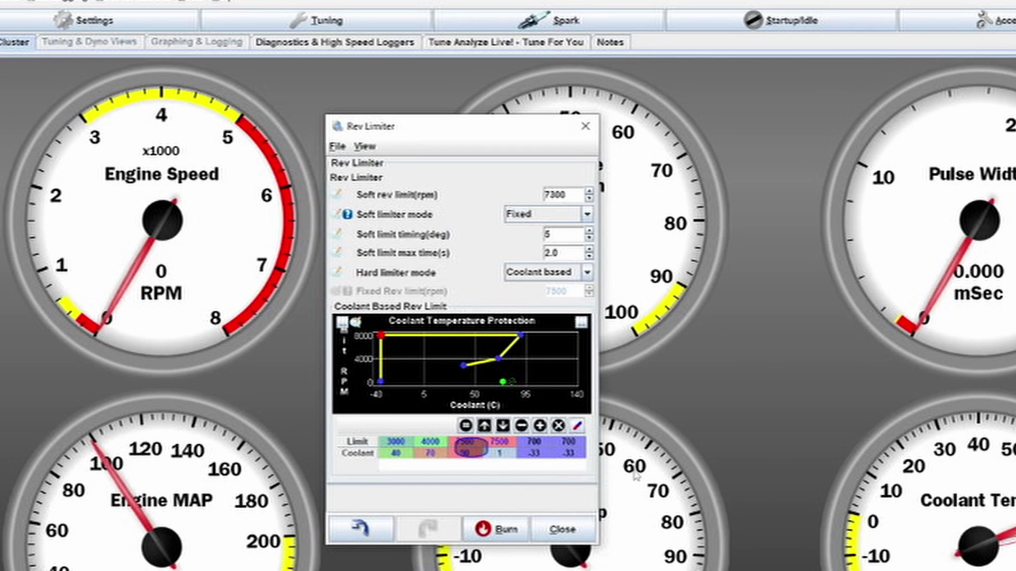
type("105")
key("Return")
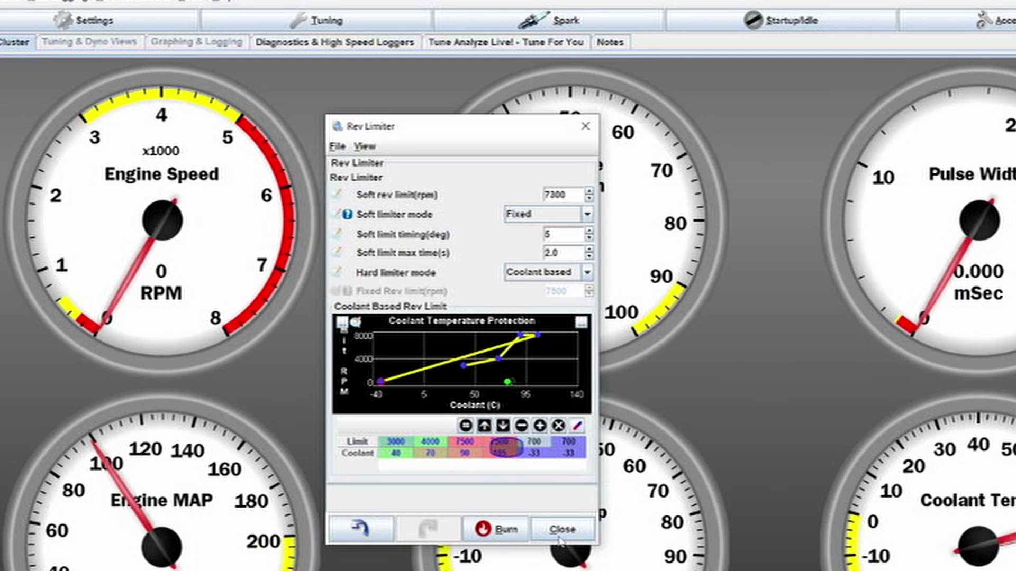
Step: Set the fifth point of the coolant-based rev limit curve to 4500 rpm at 110 °C
type("4500")
key("Return")
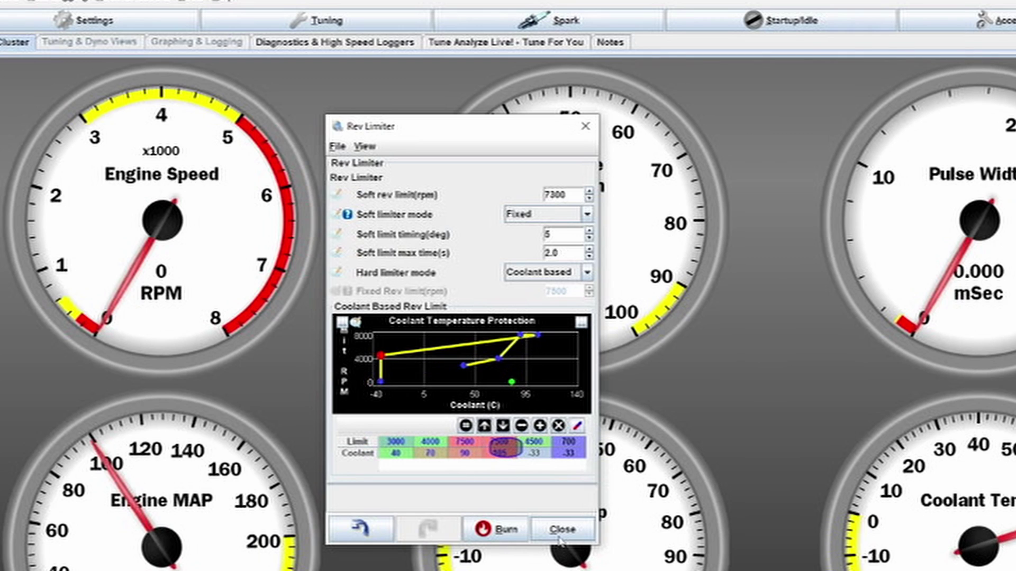
left_click(540, 455)
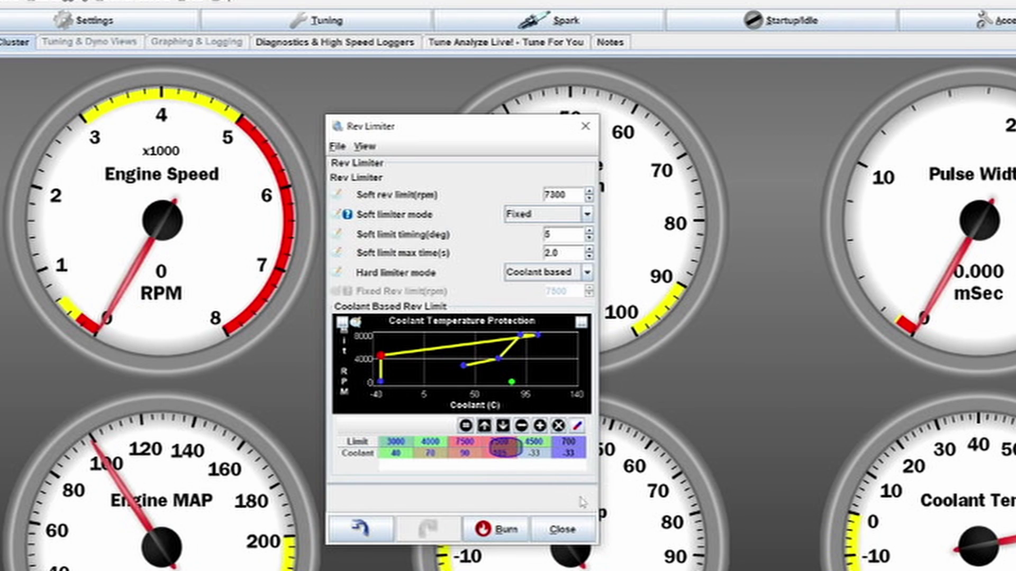
type("110")
key("Return")
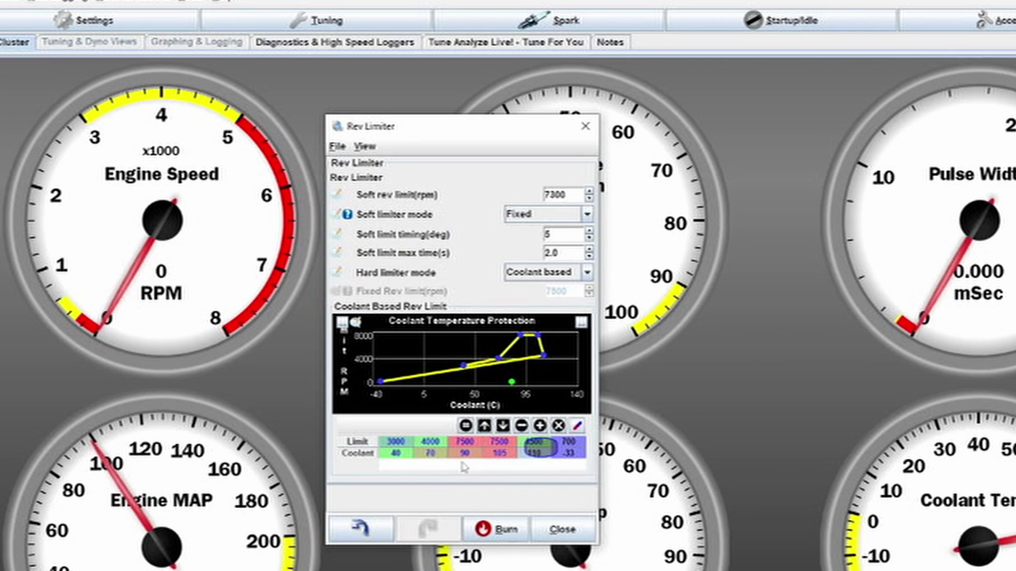
Step: Set the sixth point of the coolant-based rev limit curve to 3000 rpm at 115 °C and close the Rev Limiter settings
left_click(569, 450)
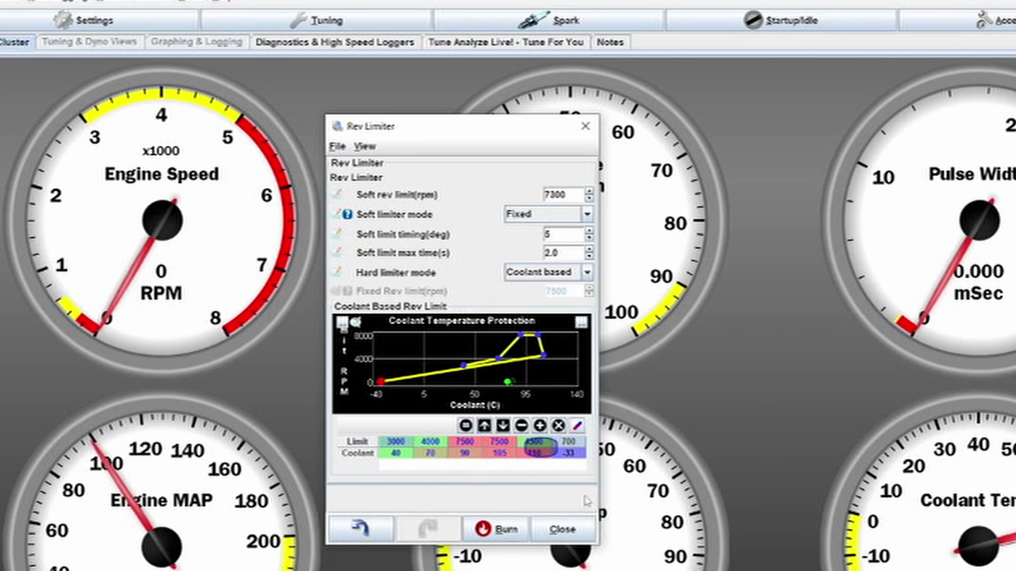
type("3000")
key("Return")
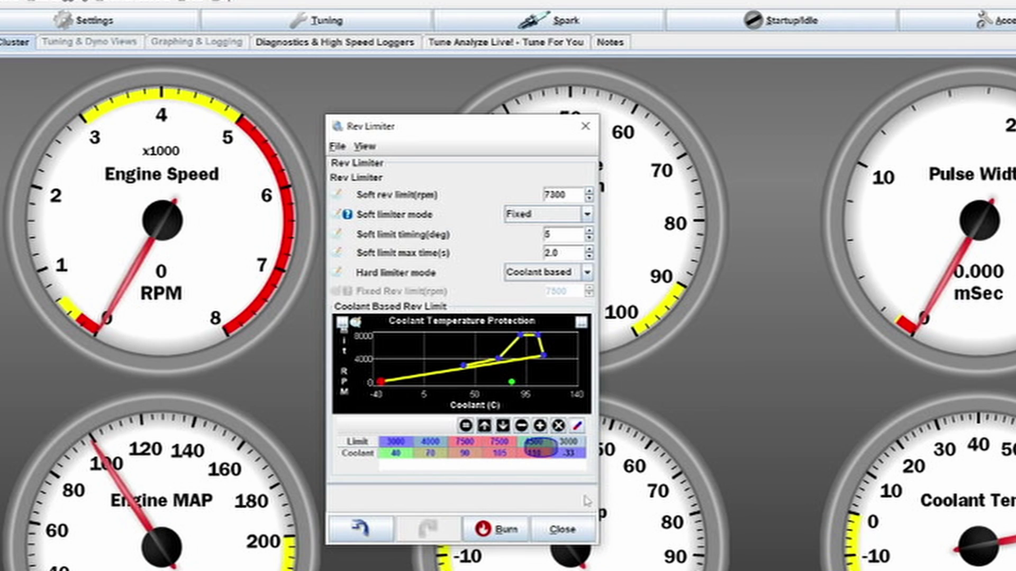
type("115")
key("Return")
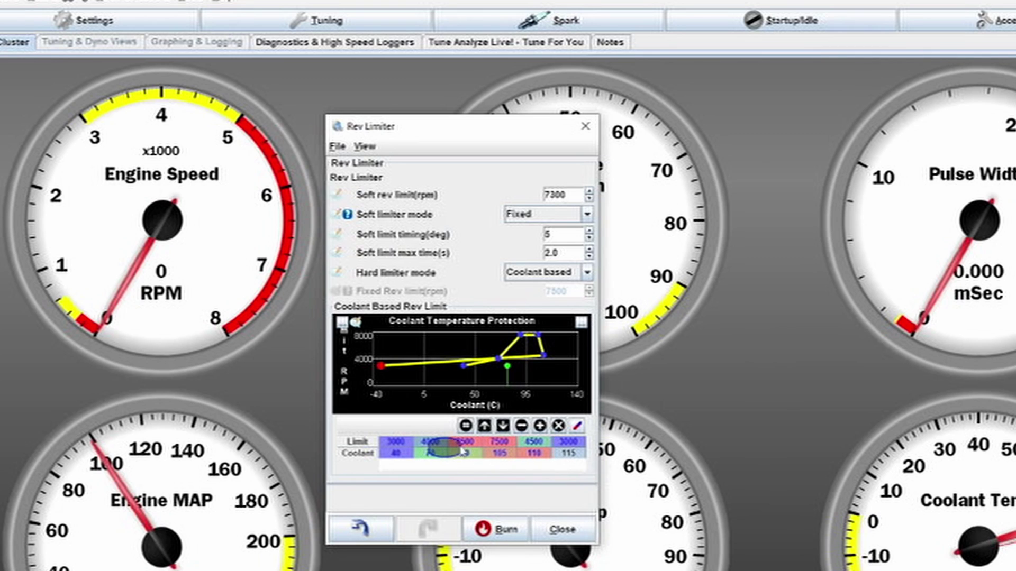
left_click(428, 456)
left_click(535, 455)
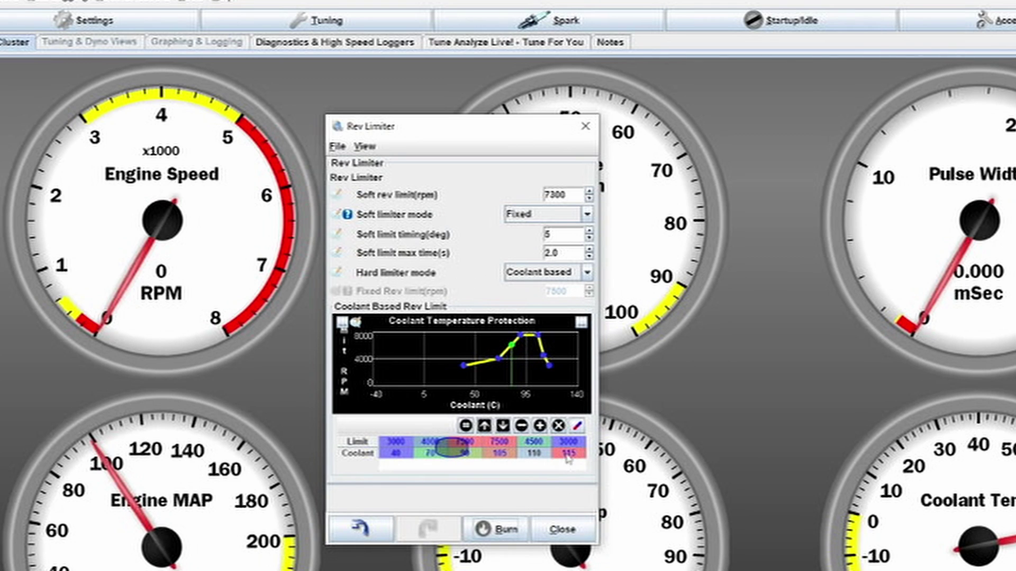
left_click(575, 532)
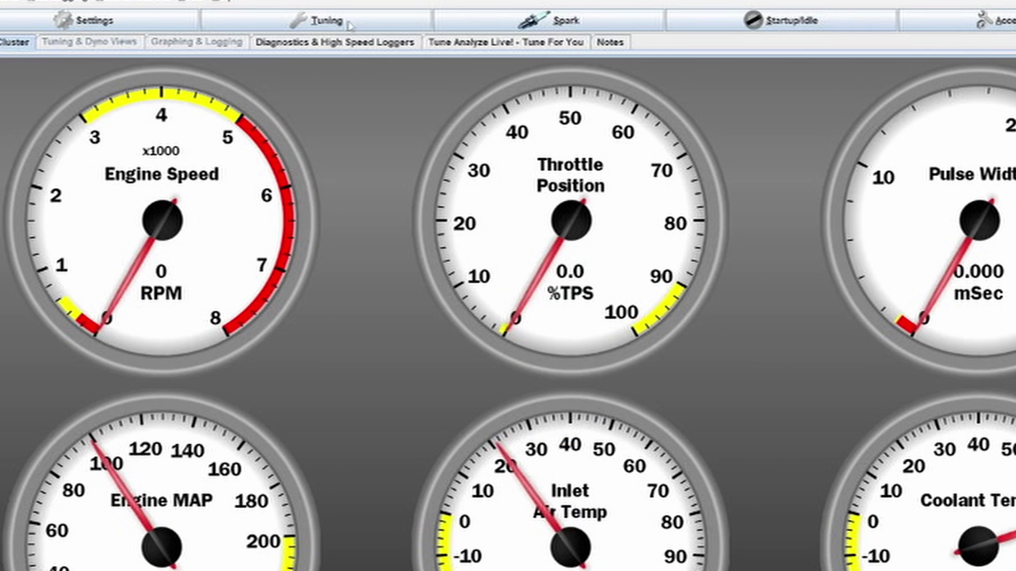
Step: View the Boost Cut settings for engine protection and close them
left_click(349, 24)
mouse_move(294, 91)
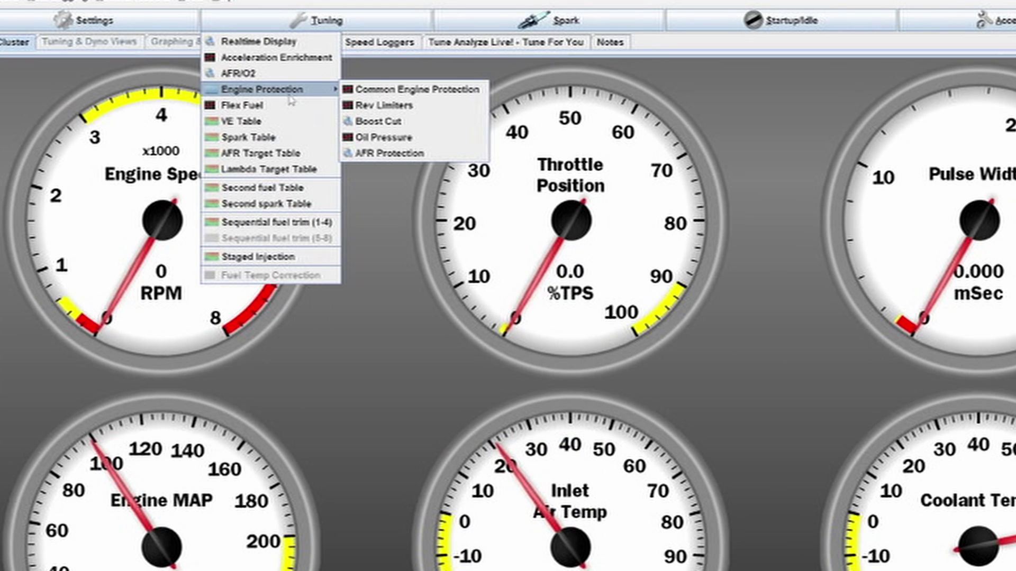
left_click(425, 122)
left_click_drag(765, 362, 408, 246)
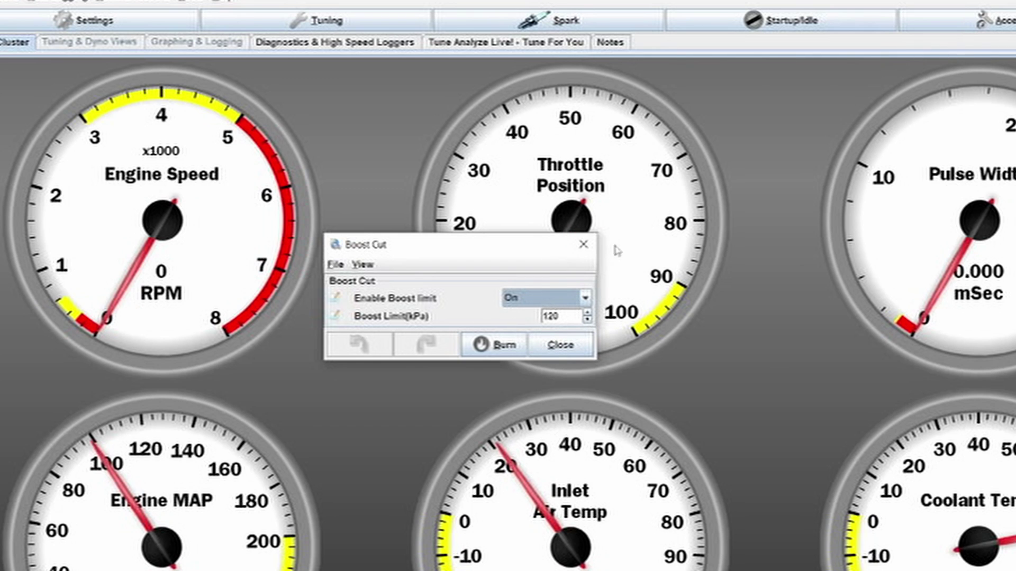
left_click(583, 244)
Step: Check the fuel load range of the VE Table and close it
left_click(377, 26)
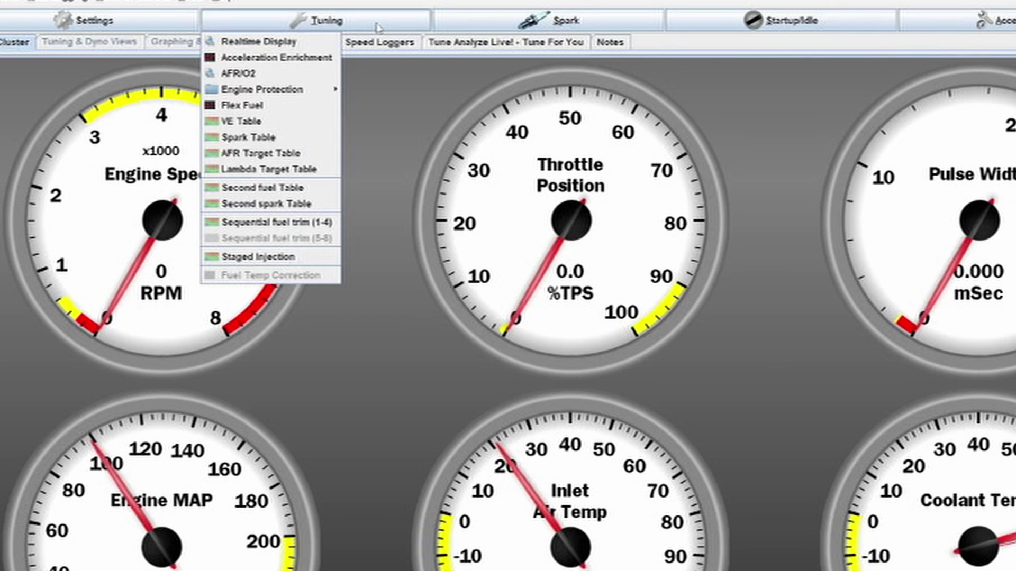
left_click(243, 121)
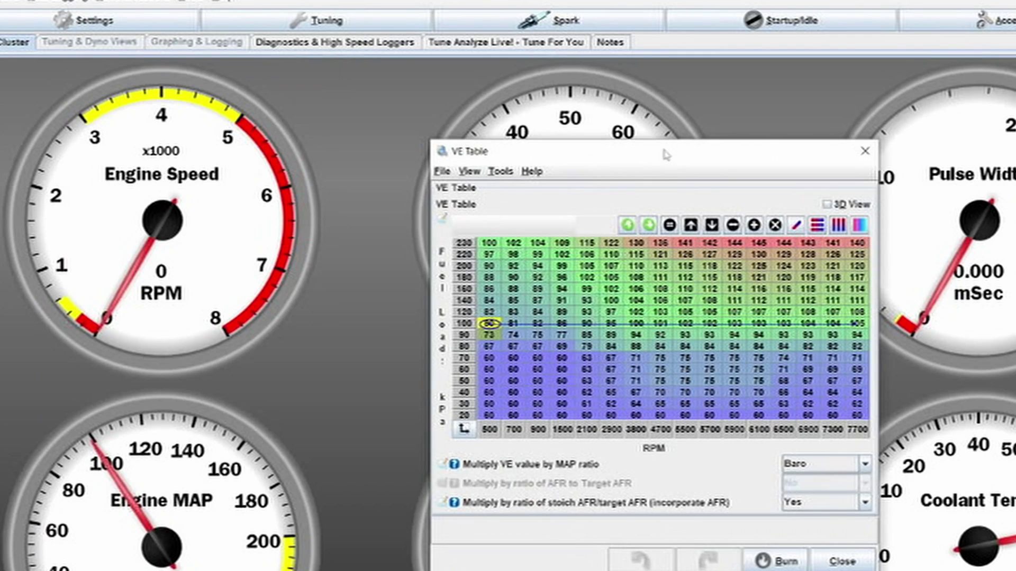
left_click_drag(665, 155, 570, 145)
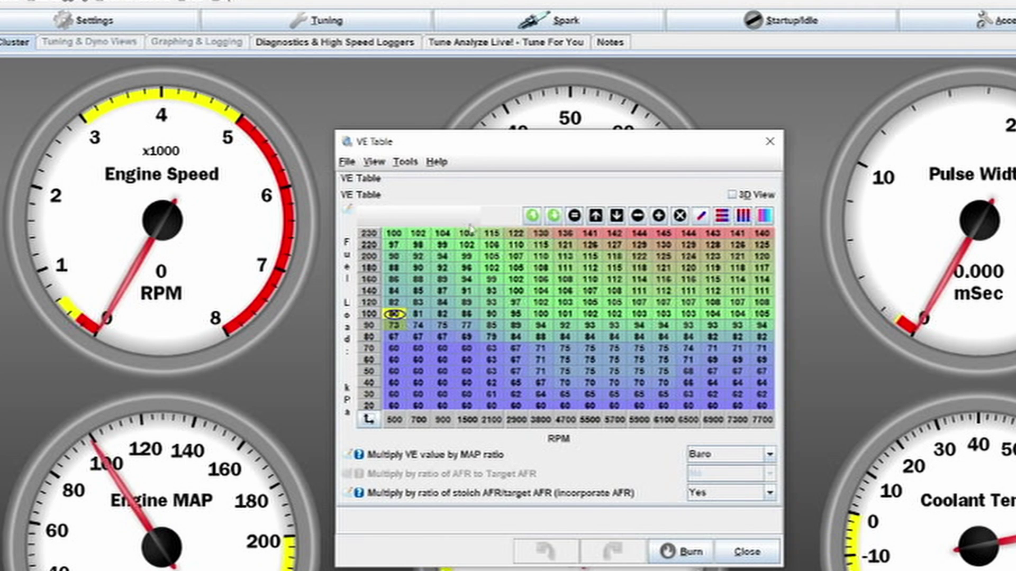
left_click(770, 141)
Step: Set the boost limit of the Boost Cut protection to 230 kPa and close its settings
left_click(323, 20)
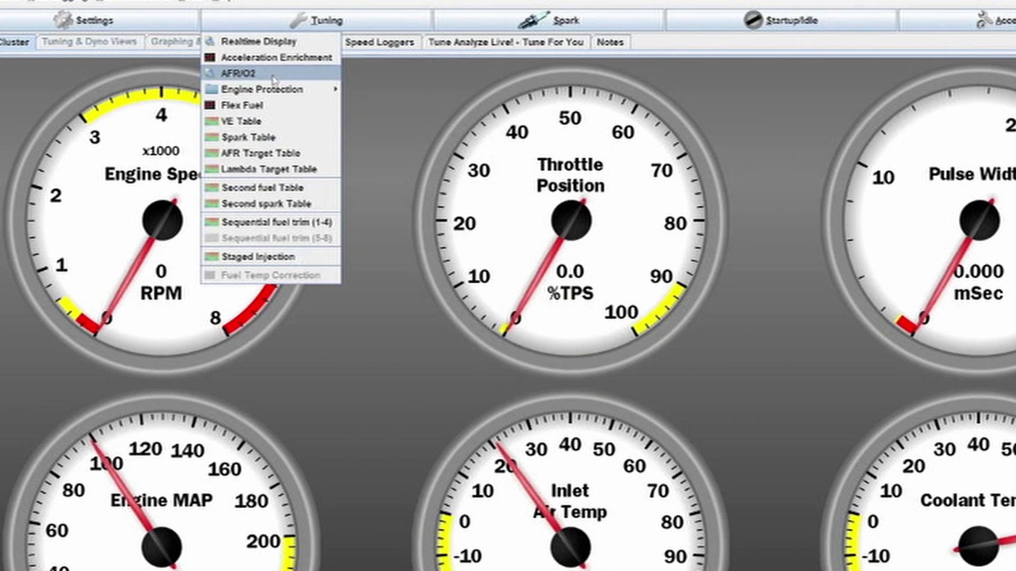
mouse_move(280, 89)
left_click(418, 120)
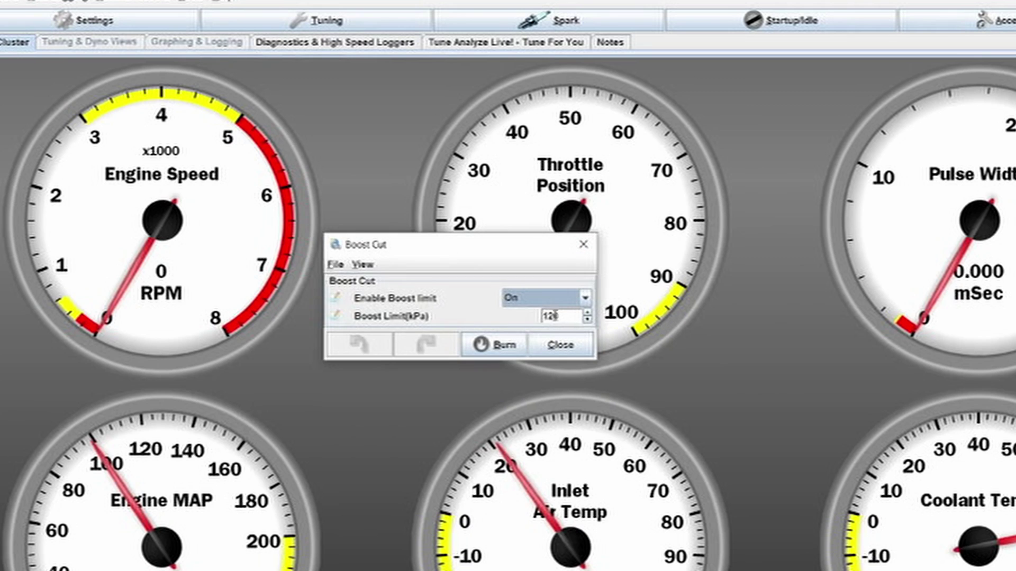
double_click(549, 316)
type("230")
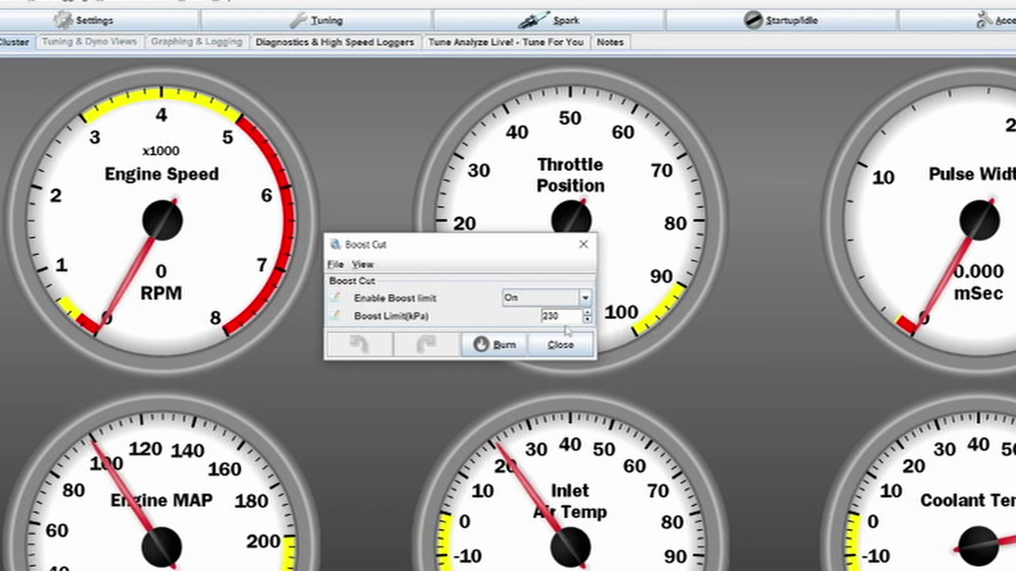
left_click(560, 345)
Step: Review the VE Table again at its highest fuel load rows and close it
left_click(317, 20)
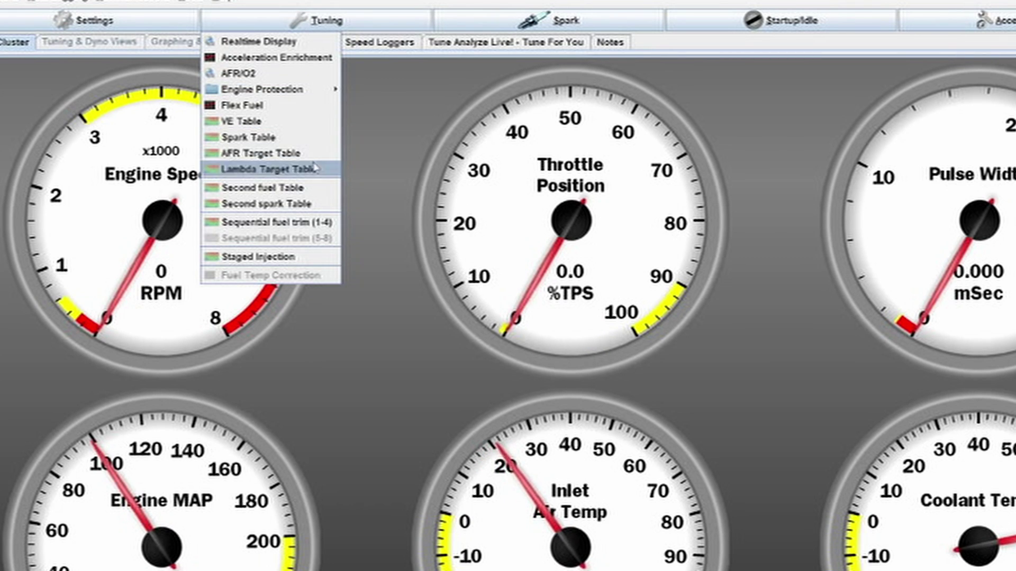
left_click(305, 121)
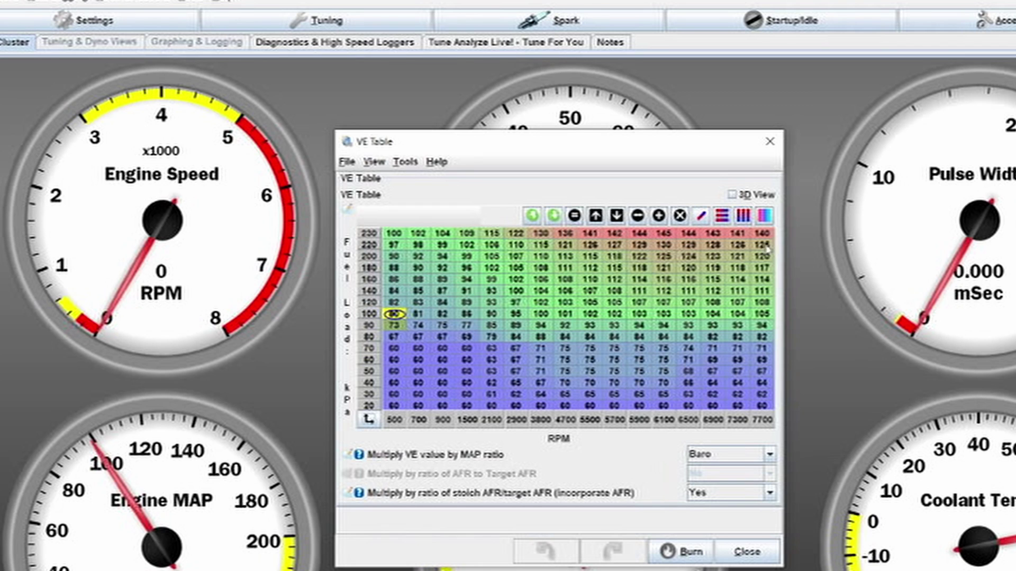
left_click(770, 142)
Step: Reopen the Boost Cut settings to review the boost limit, and close them
left_click(551, 20)
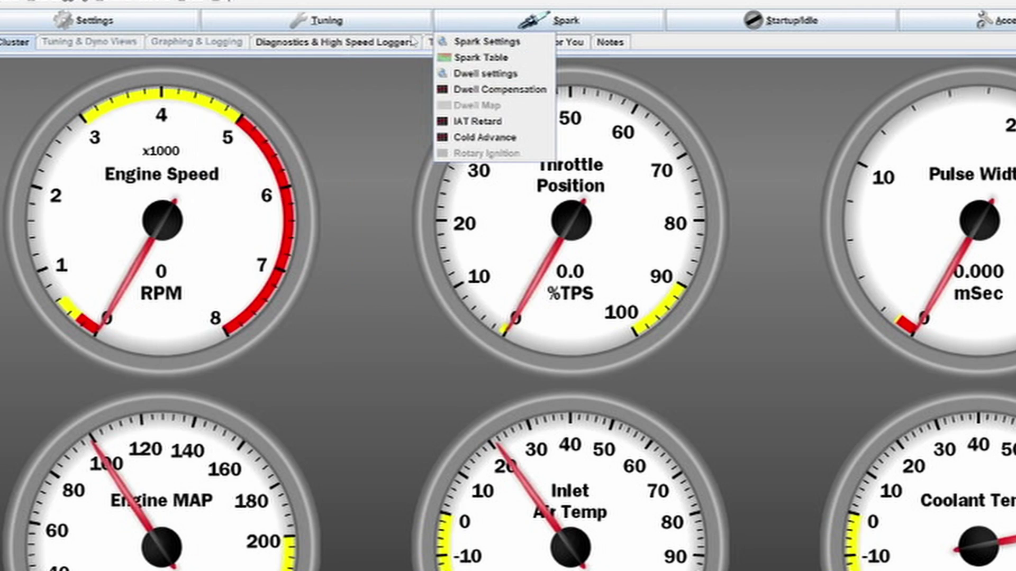
mouse_move(344, 20)
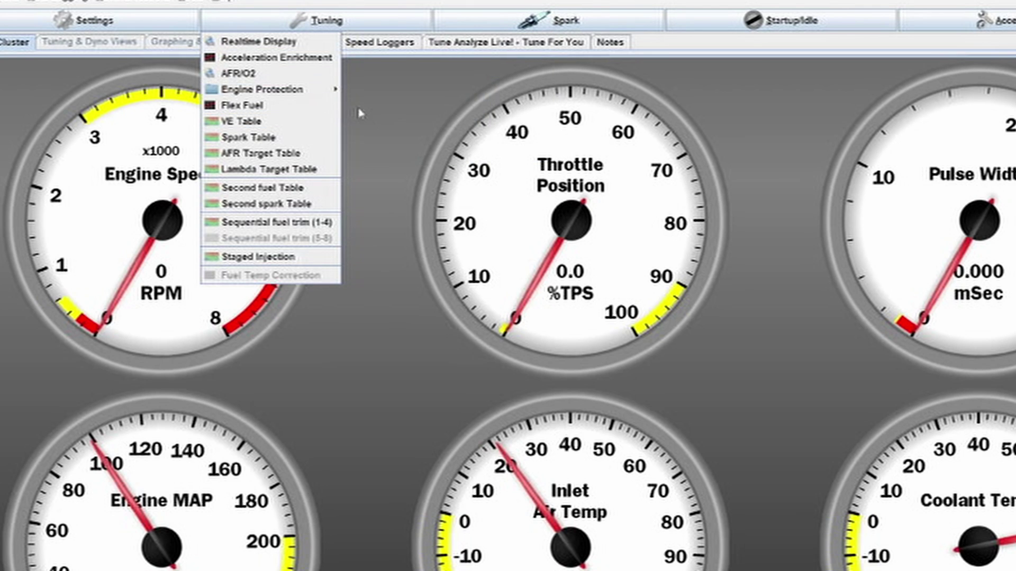
mouse_move(328, 90)
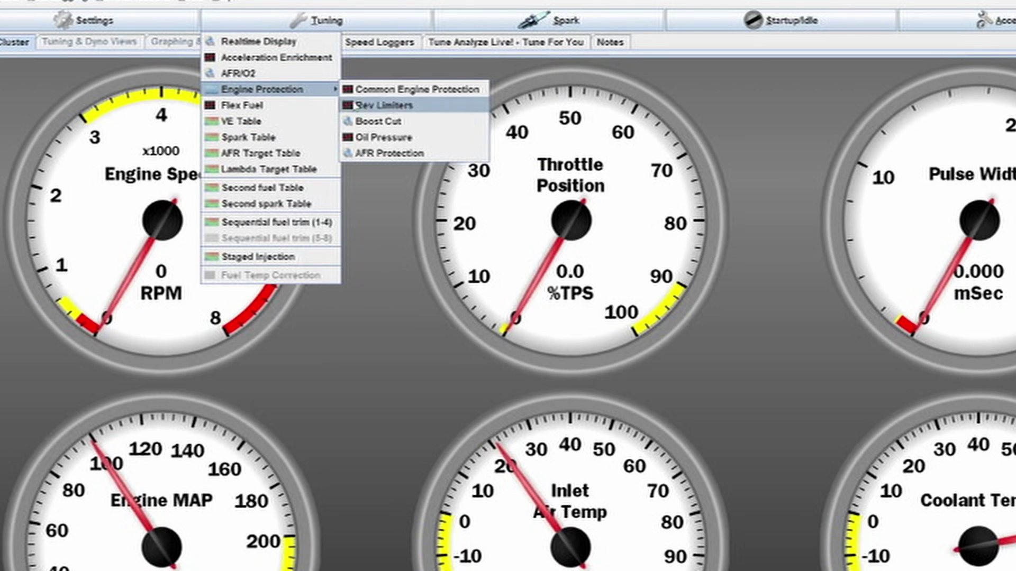
left_click(377, 122)
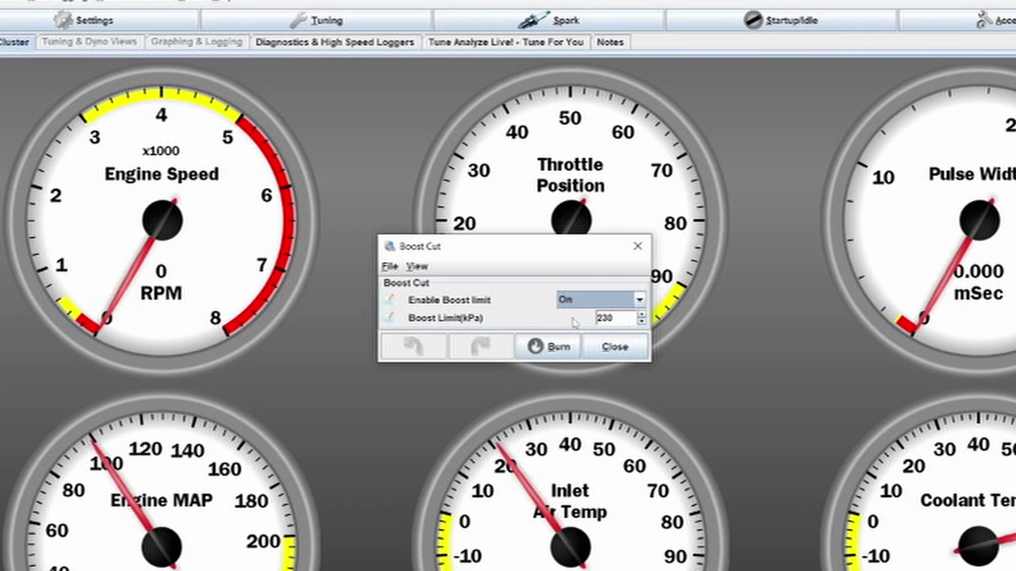
left_click(637, 246)
Step: Open the AFR Protection settings and set AFR protection to Fixed mode
left_click(366, 24)
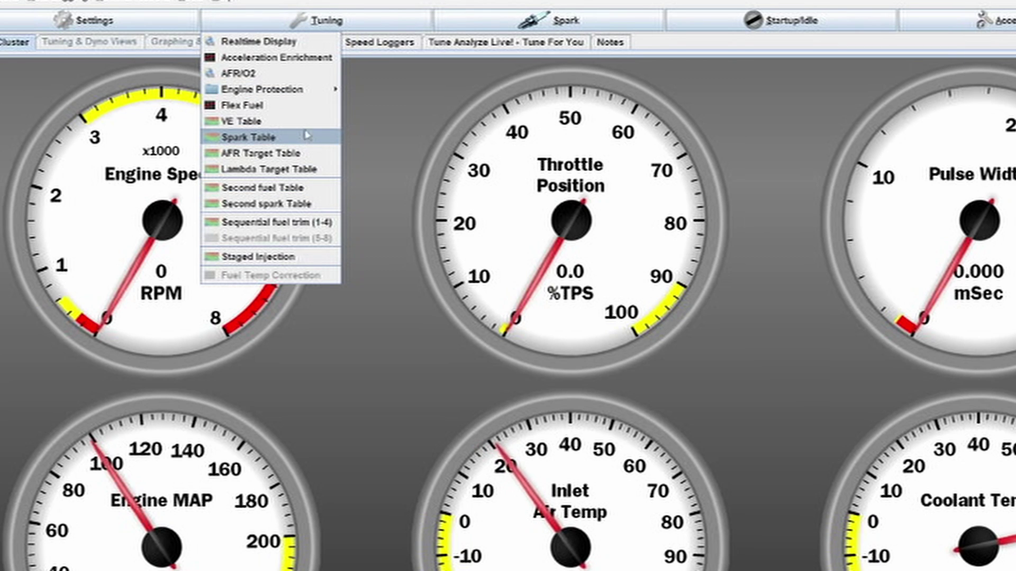
mouse_move(294, 98)
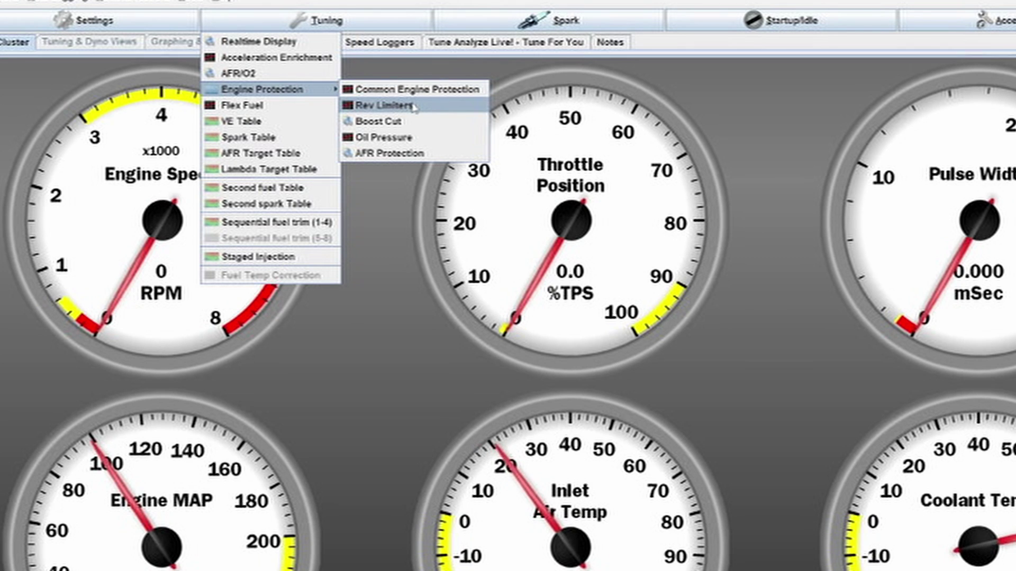
left_click(434, 154)
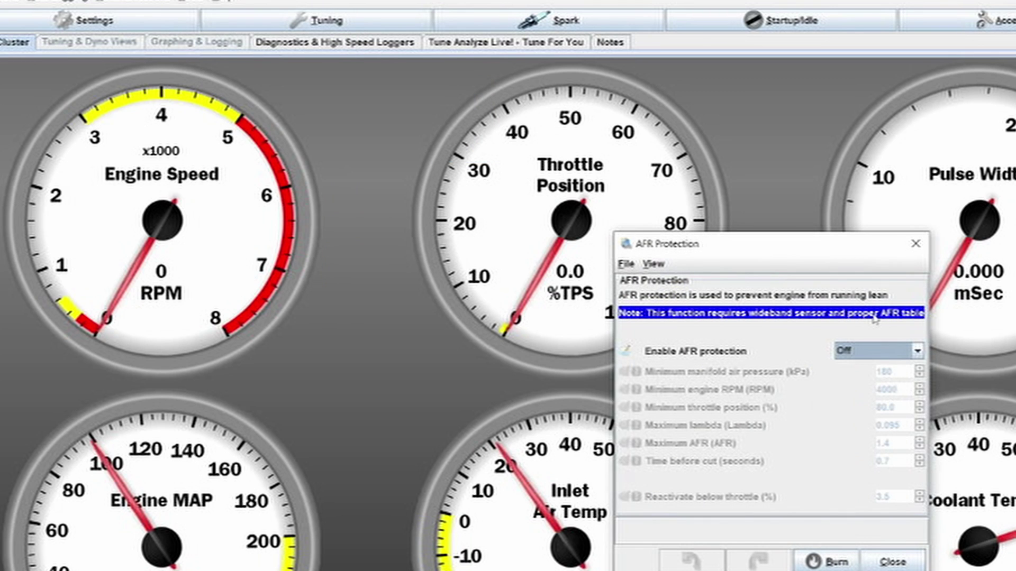
left_click(867, 350)
left_click(860, 381)
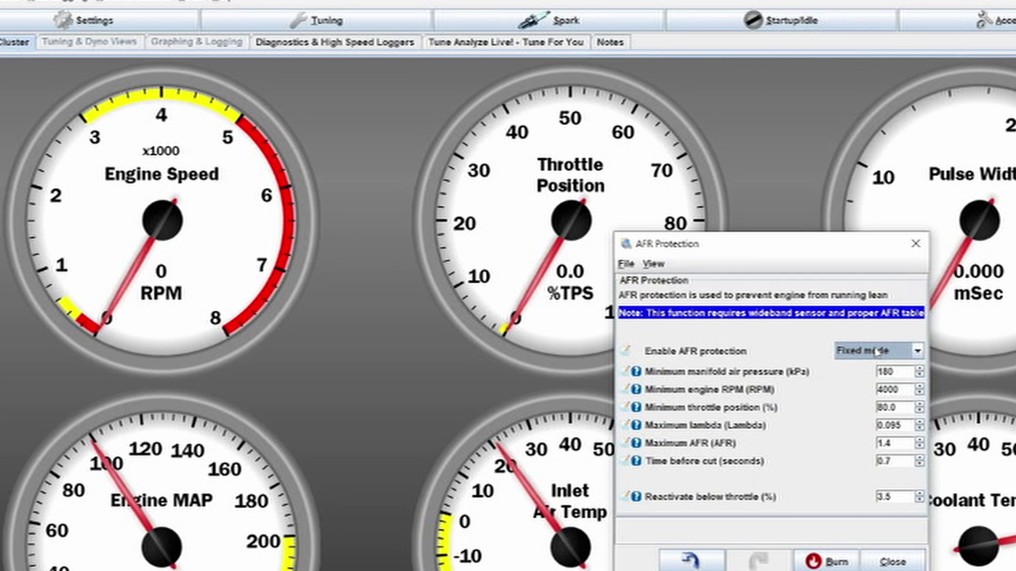
Step: Turn AFR protection off and close its settings
left_click(877, 351)
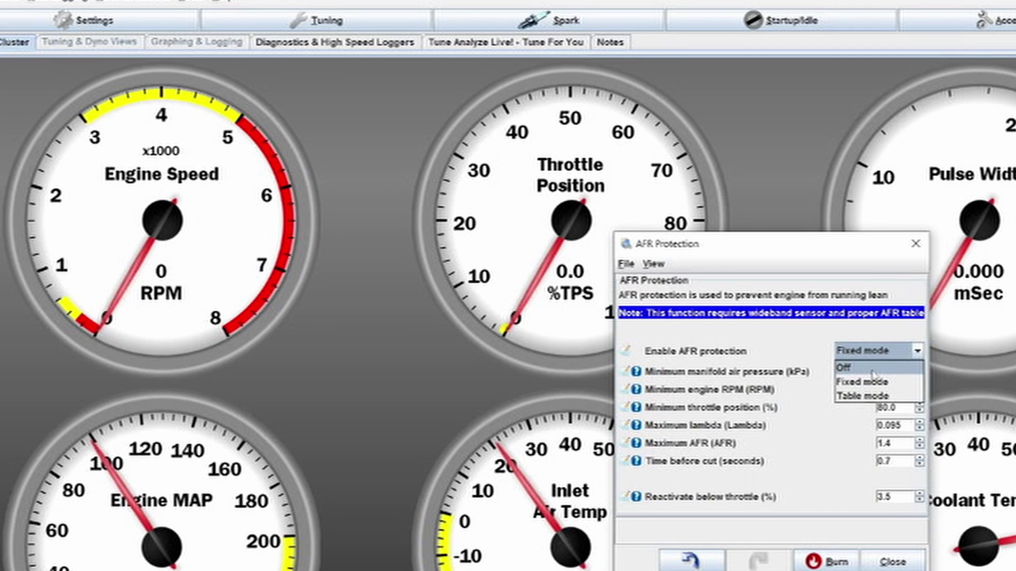
left_click(873, 369)
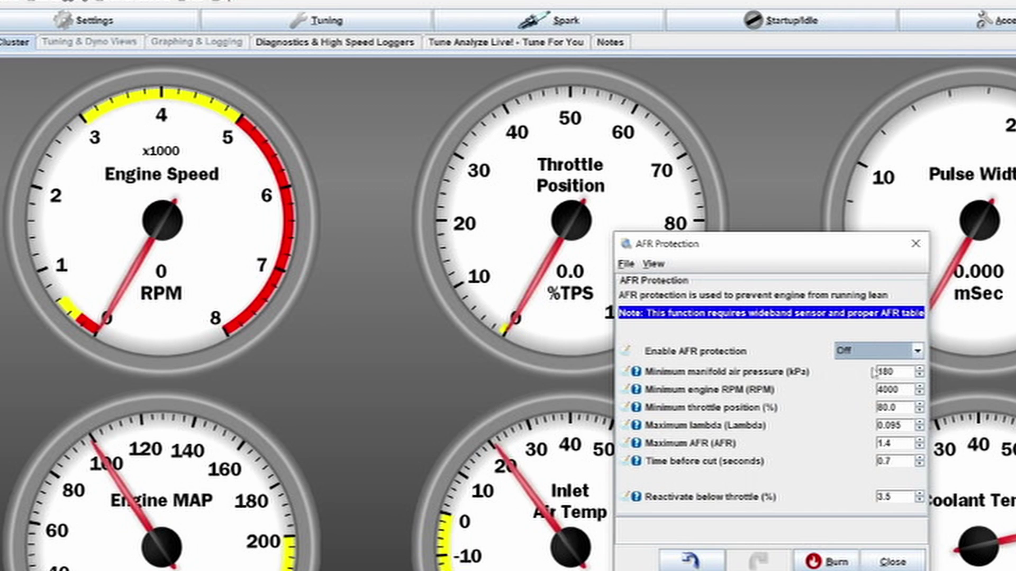
left_click(872, 562)
Step: Open the Oil Pressure protection settings to review the protection options and curve, and close them
left_click(384, 24)
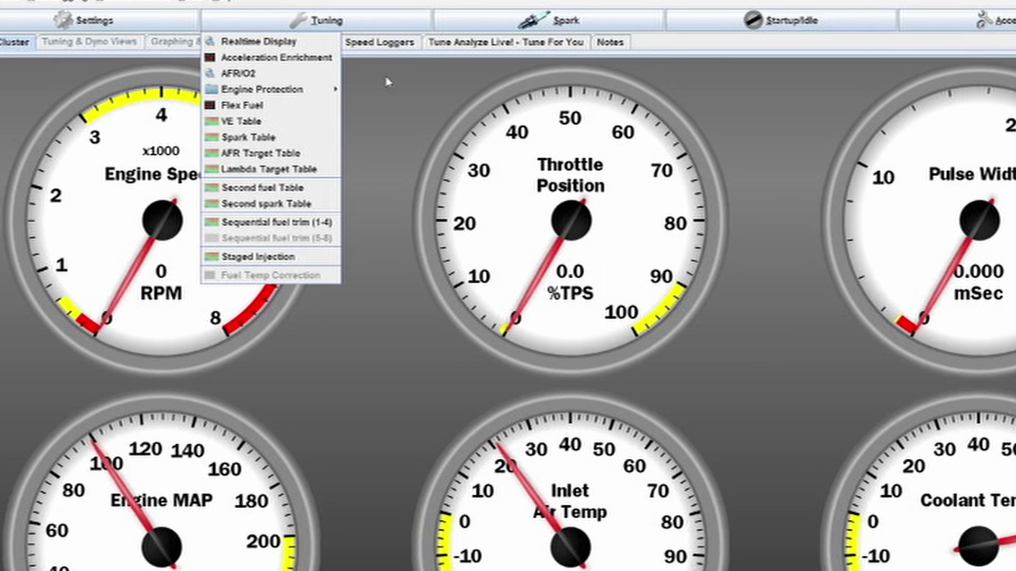
mouse_move(335, 94)
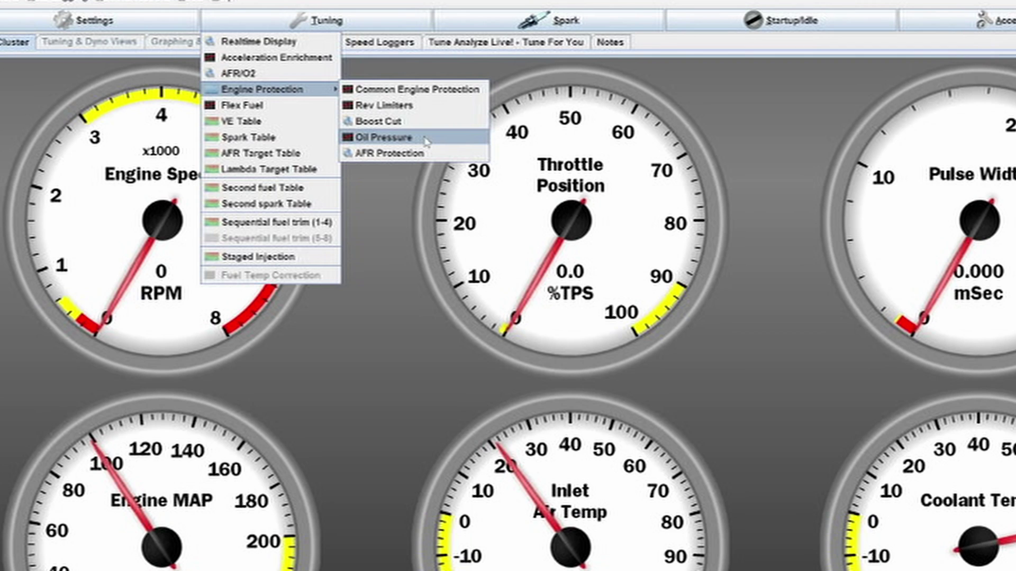
left_click(426, 142)
left_click_drag(808, 258, 691, 232)
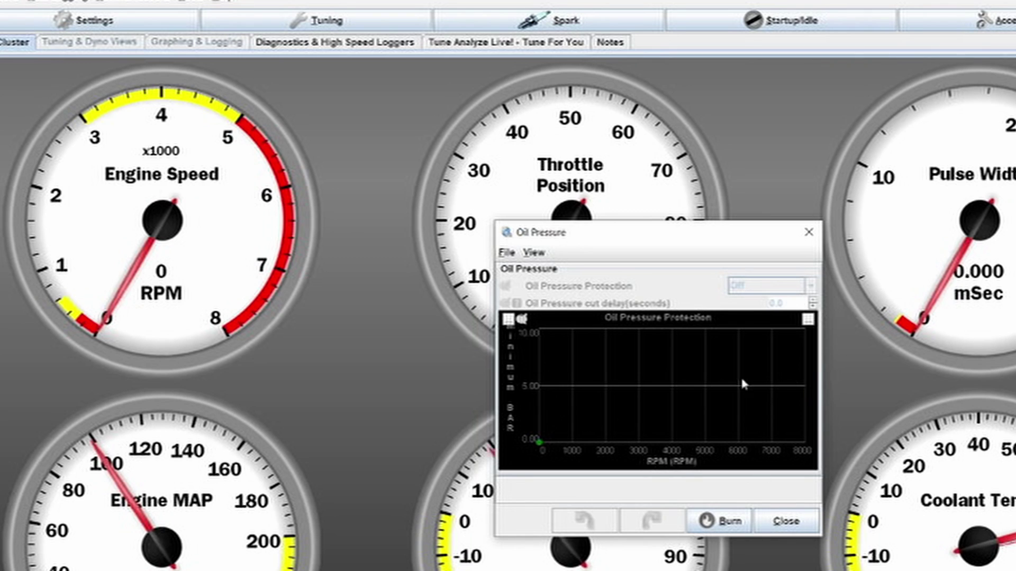
left_click(792, 522)
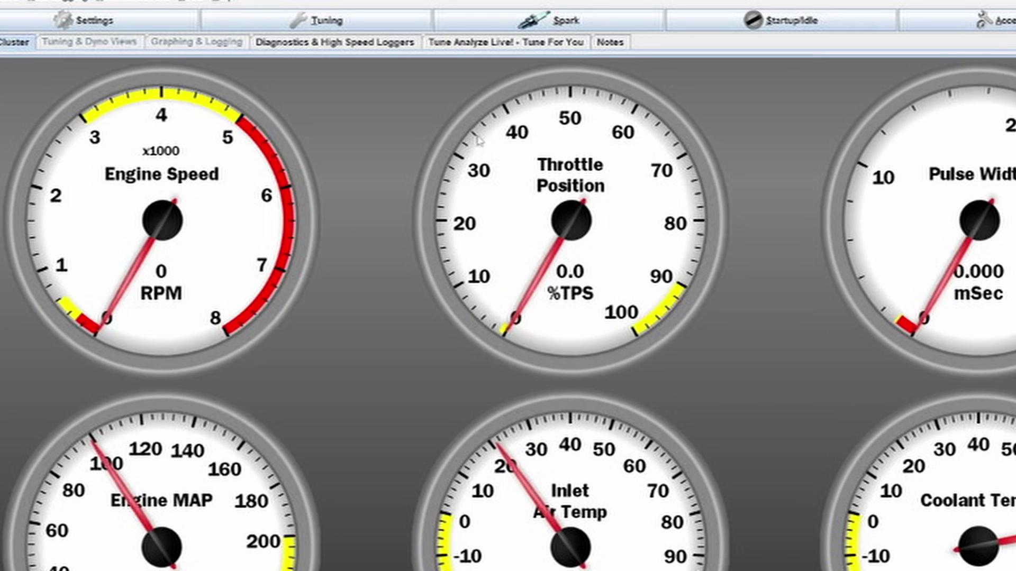
Step: Open the Common Engine Protection and Rev Limiters settings together and review the Protection Cut options
left_click(363, 21)
mouse_move(312, 89)
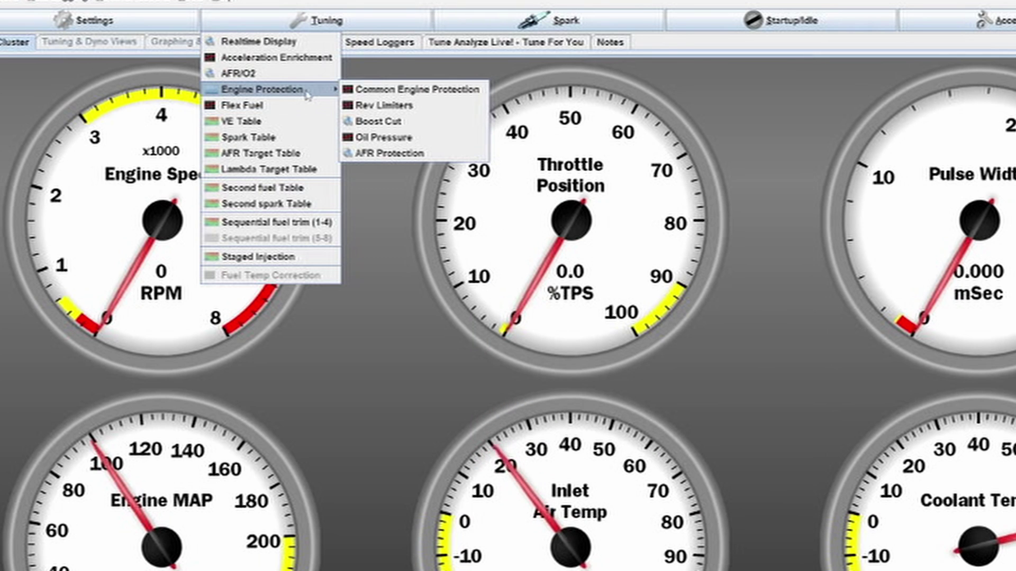
left_click(428, 98)
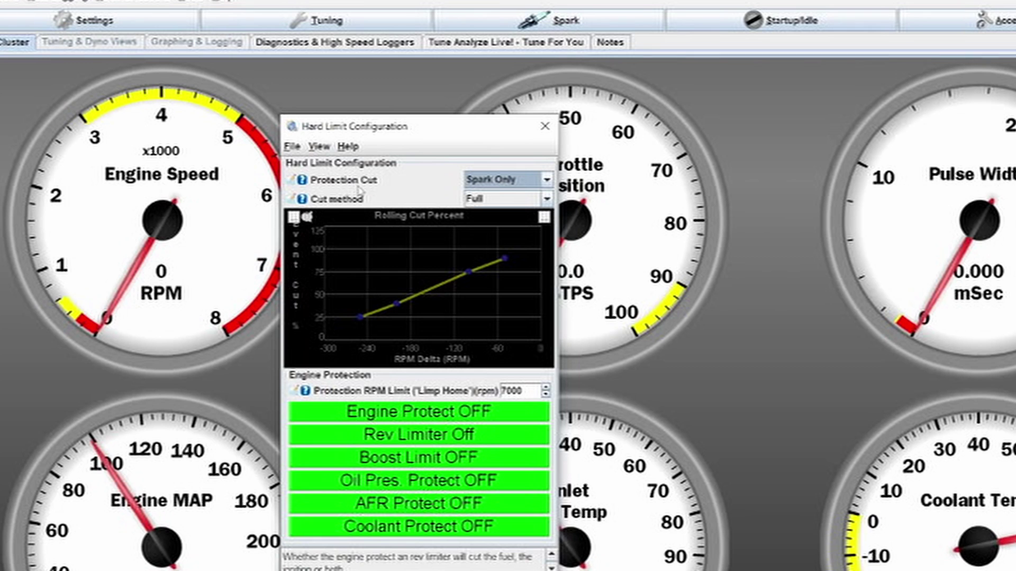
left_click(343, 27)
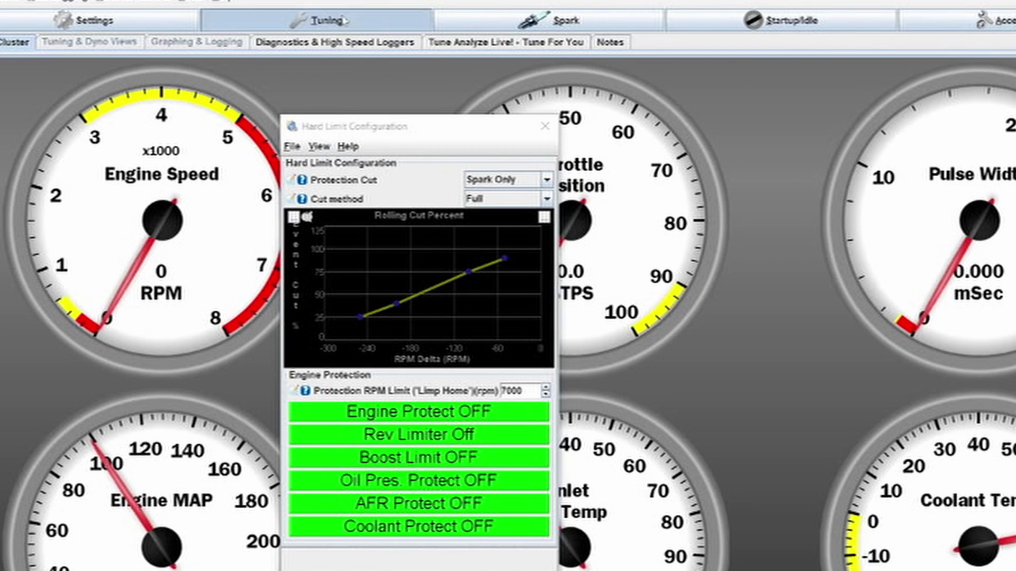
mouse_move(292, 92)
left_click(417, 110)
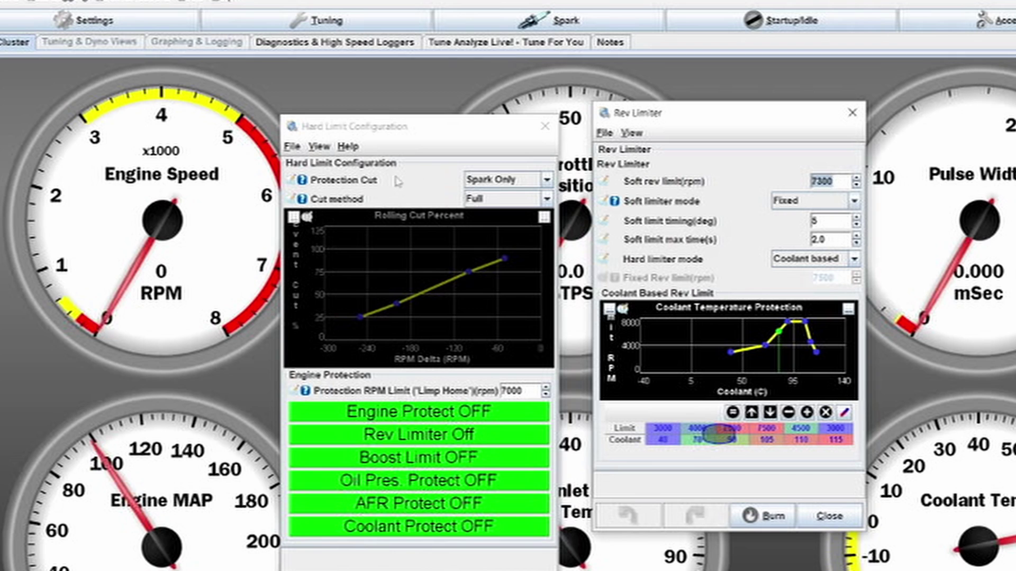
left_click(512, 180)
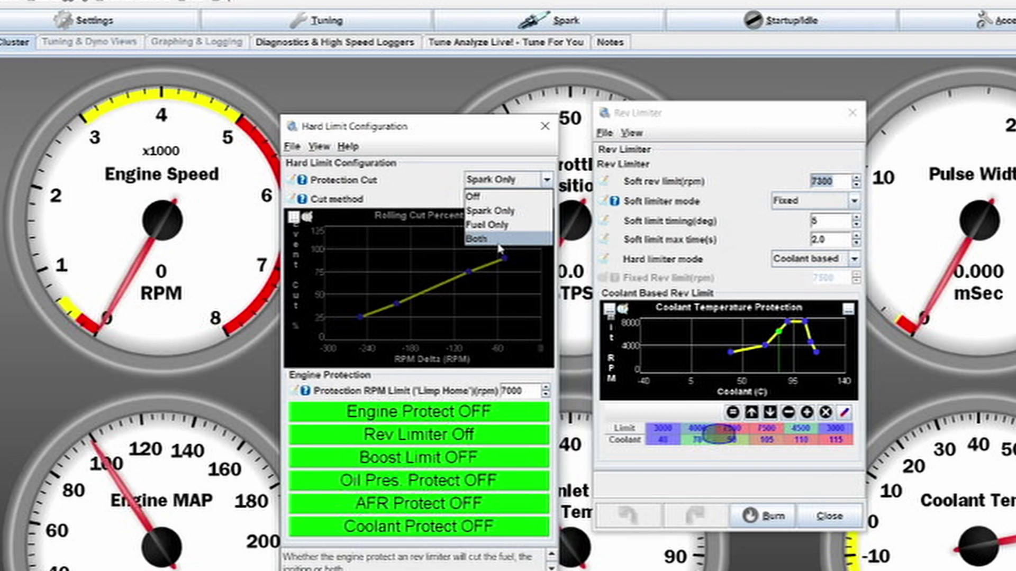
left_click(427, 189)
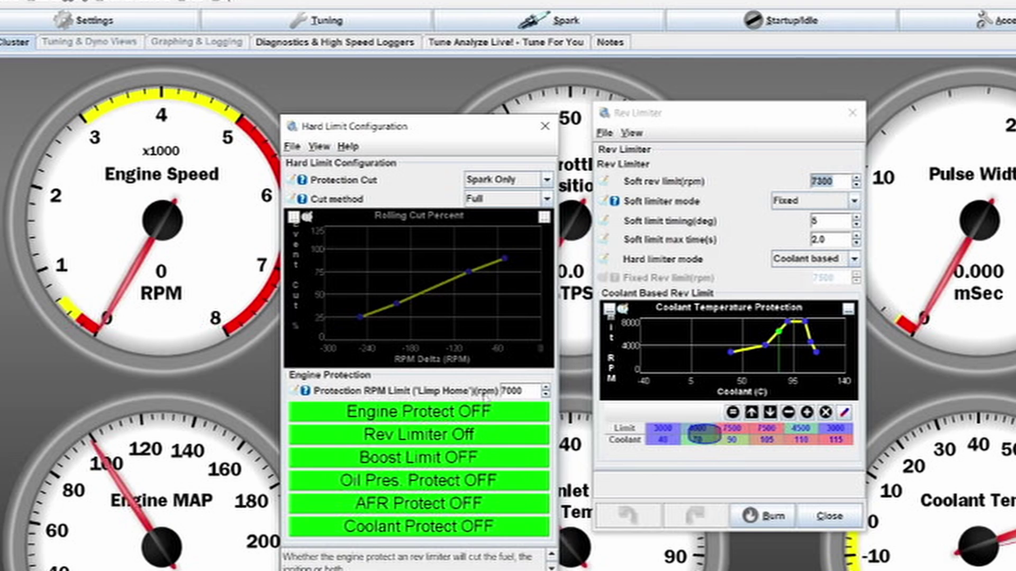
Step: Set the Protection RPM Limit ('Limp Home') to 4500 rpm in the Hard Limit Configuration
left_click(504, 391)
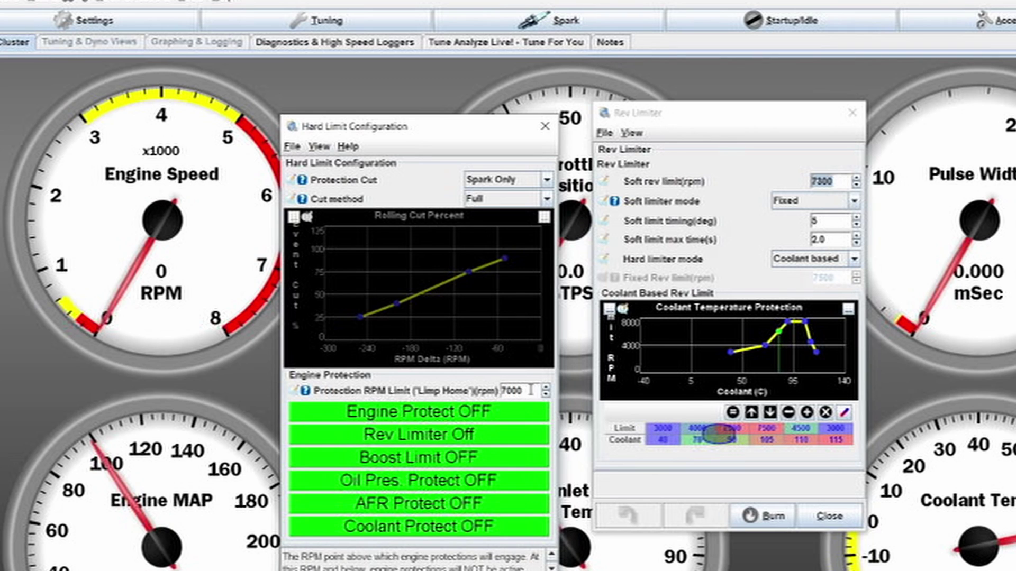
double_click(513, 390)
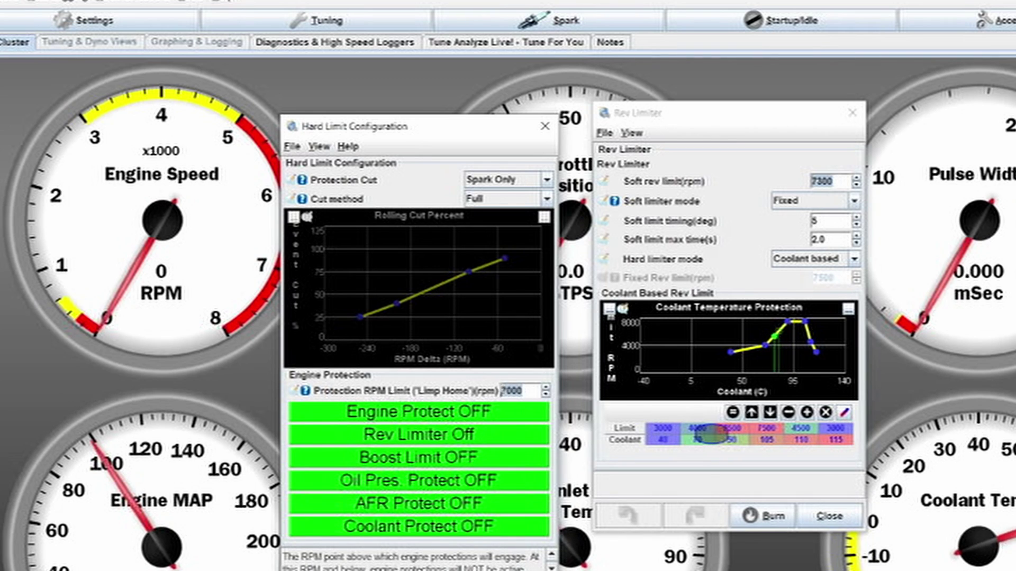
type("45")
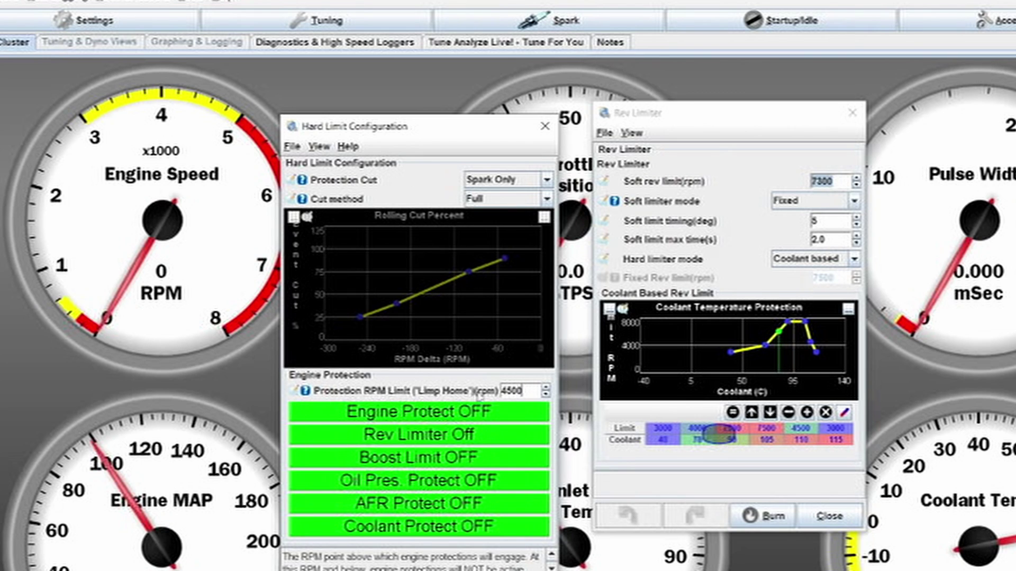
key("shift+Tab")
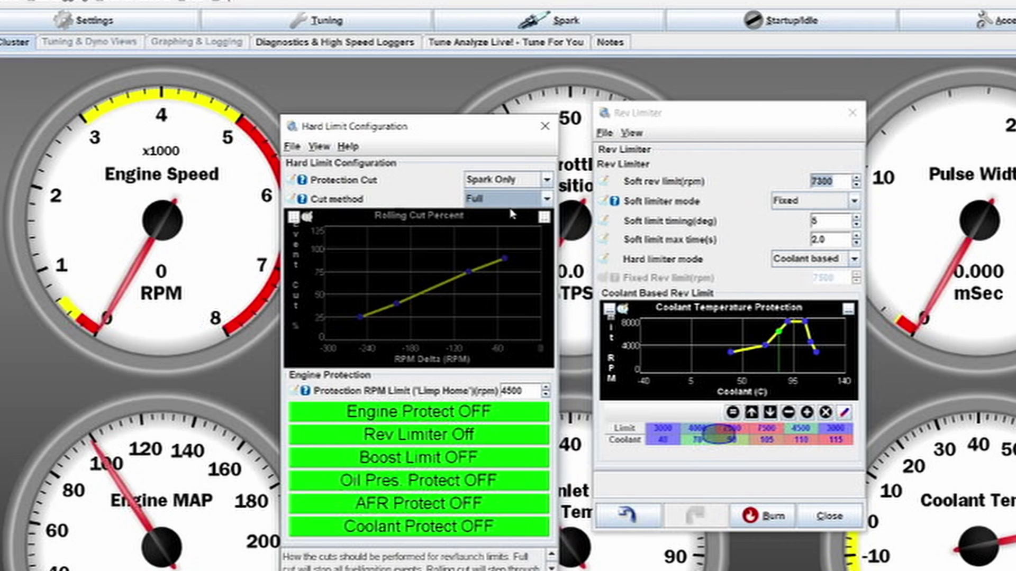
Step: Keep Protection Cut at Spark Only, try the Rolling cut method, and set the cut method back to Full
left_click(525, 180)
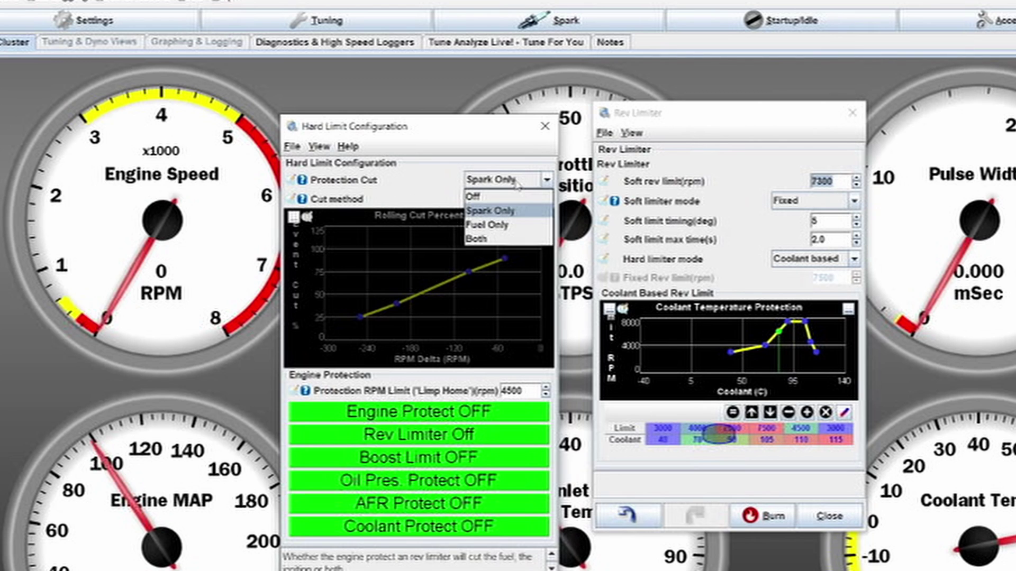
left_click(508, 181)
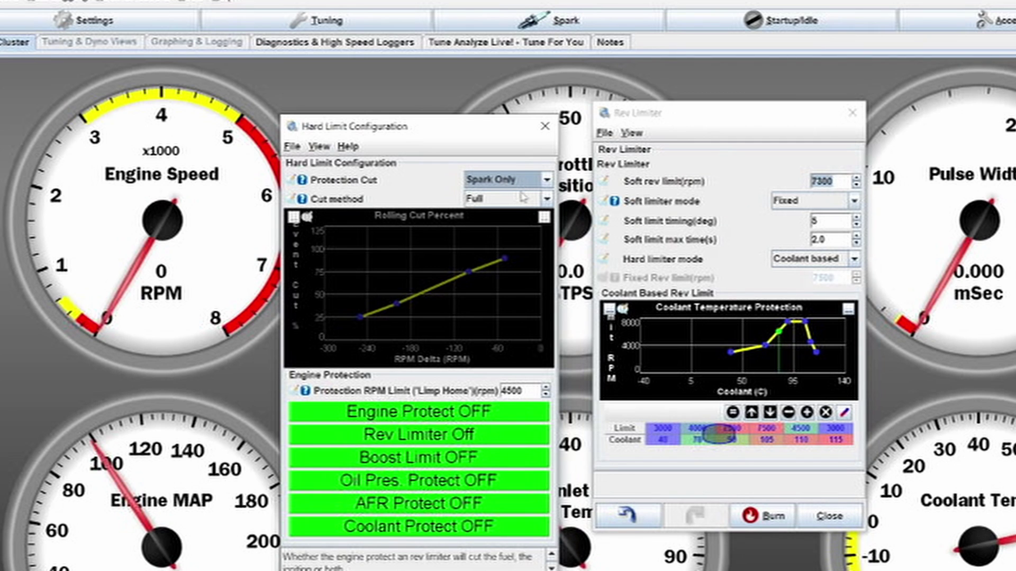
left_click(522, 203)
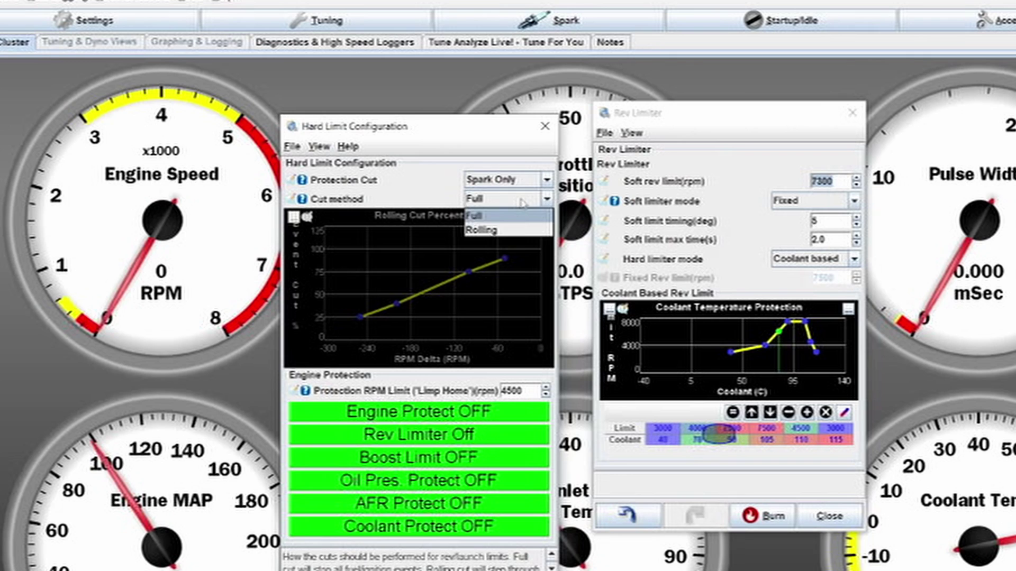
left_click(516, 226)
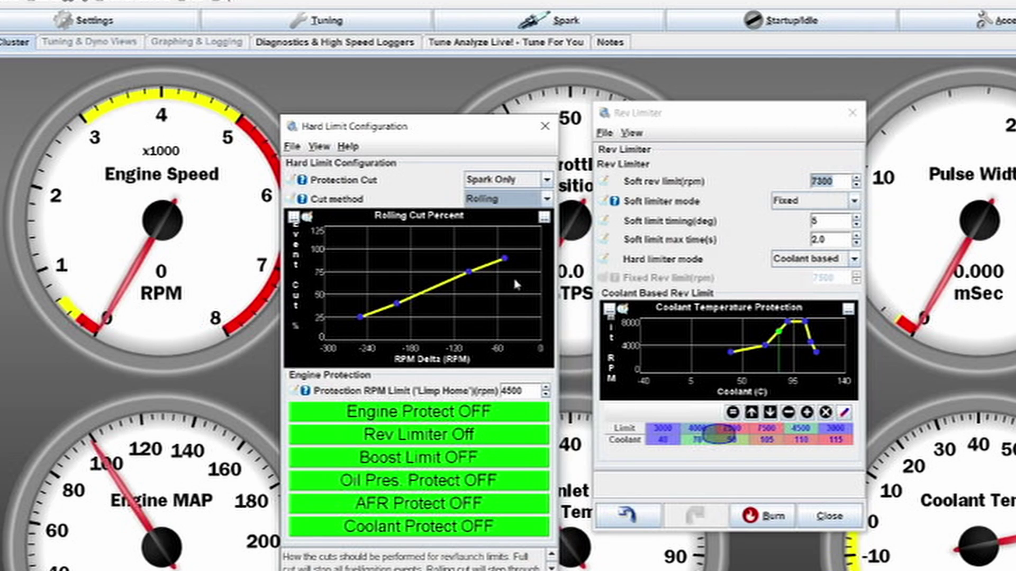
left_click(507, 201)
left_click(510, 215)
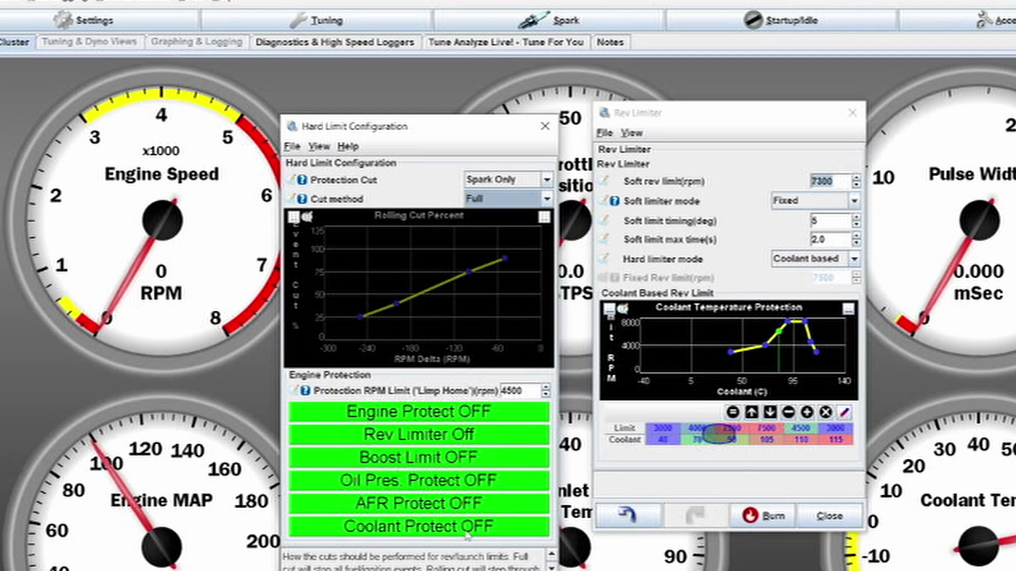
Step: Close the Rev Limiter and Hard Limit Configuration windows
left_click(840, 157)
left_click(852, 113)
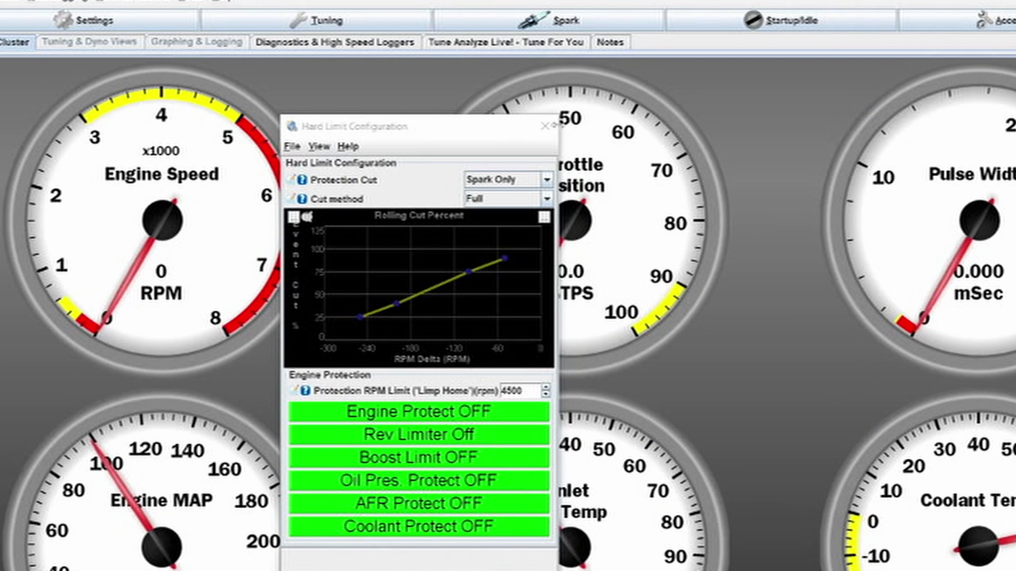
left_click(545, 126)
left_click(379, 21)
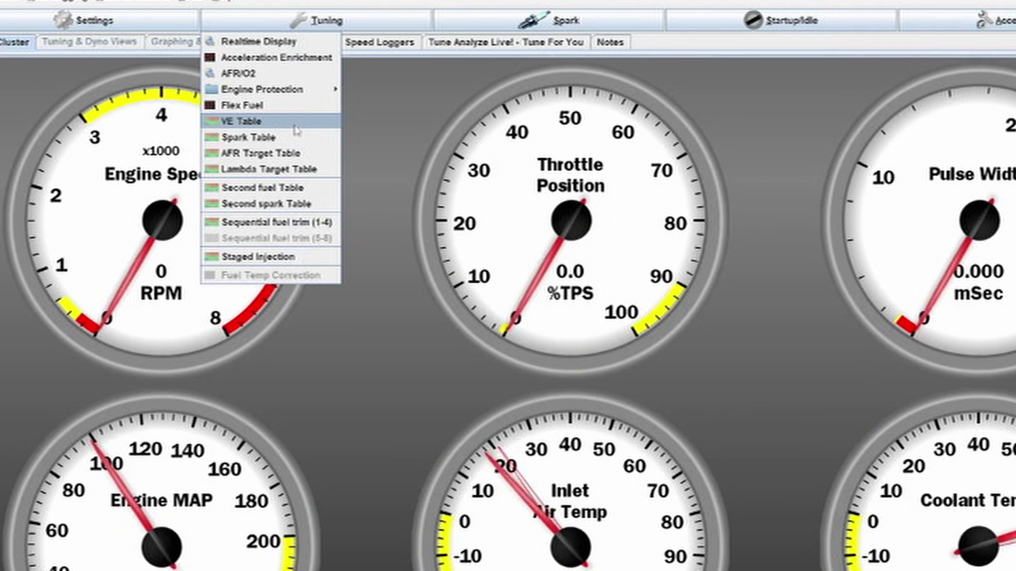
mouse_move(318, 95)
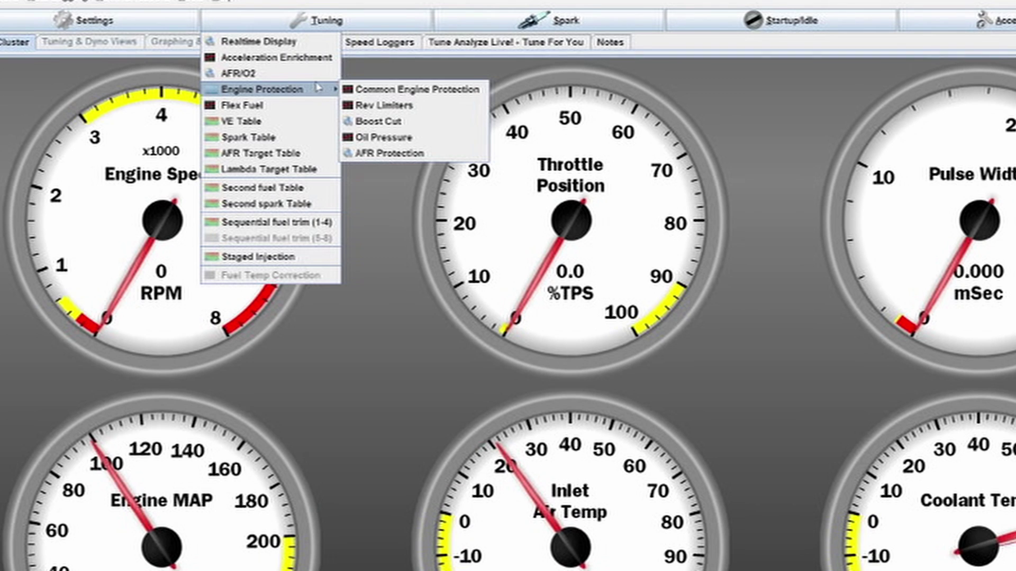
left_click(410, 97)
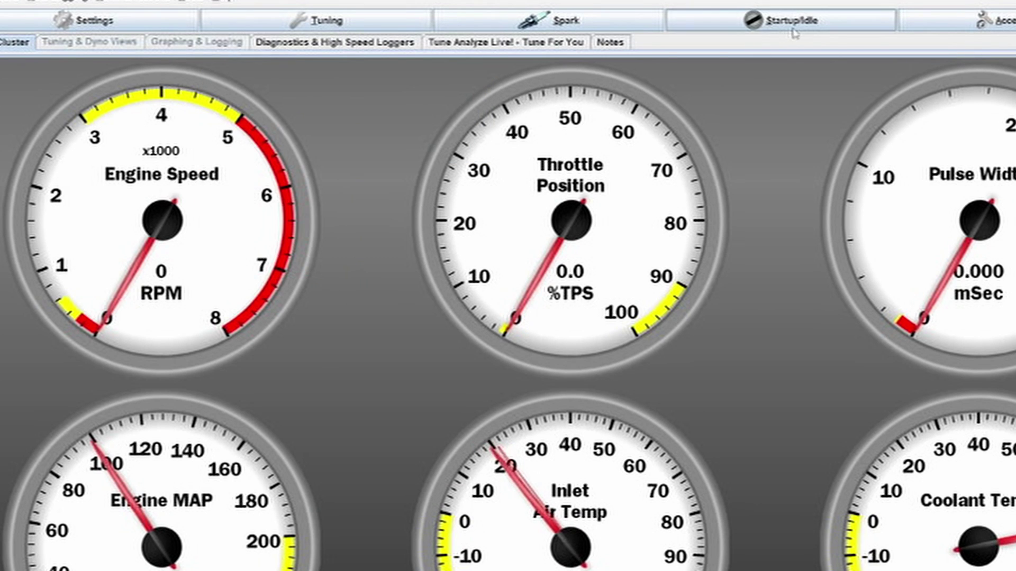
Step: Open the Fuel/Oil pressure accessory settings and switch the oil pressure transducer on
left_click(958, 27)
left_click(959, 22)
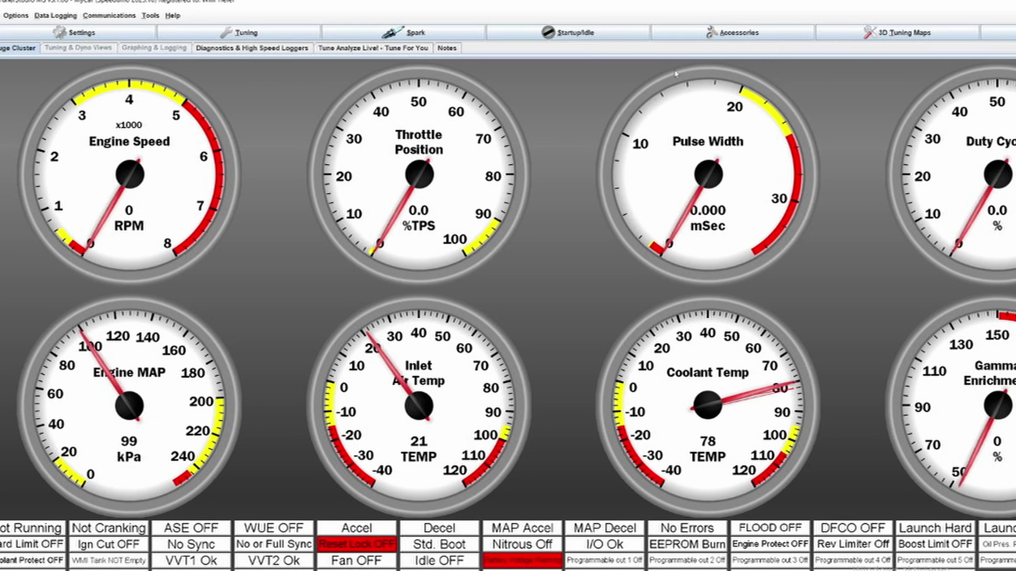
left_click(717, 31)
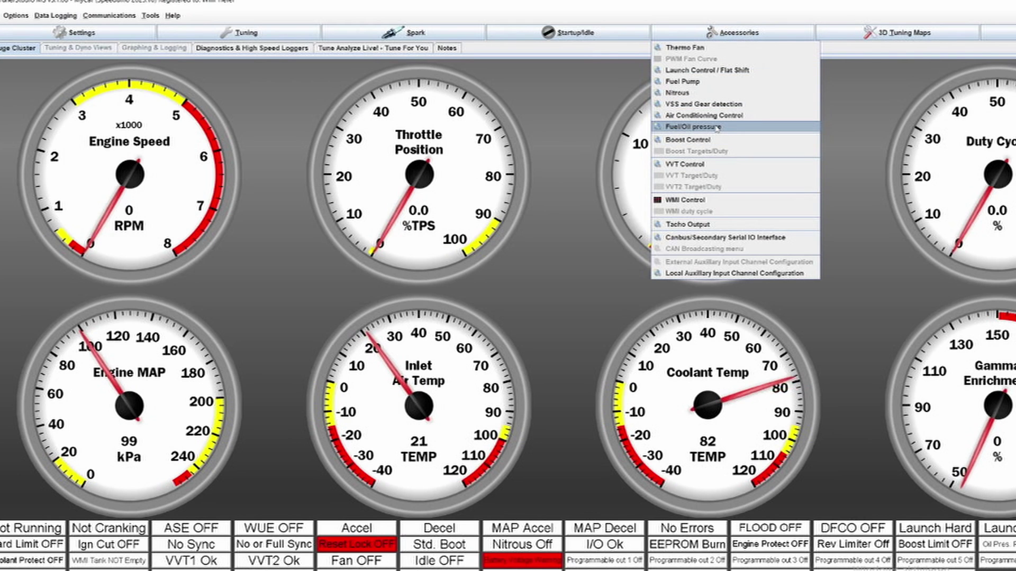
left_click(717, 128)
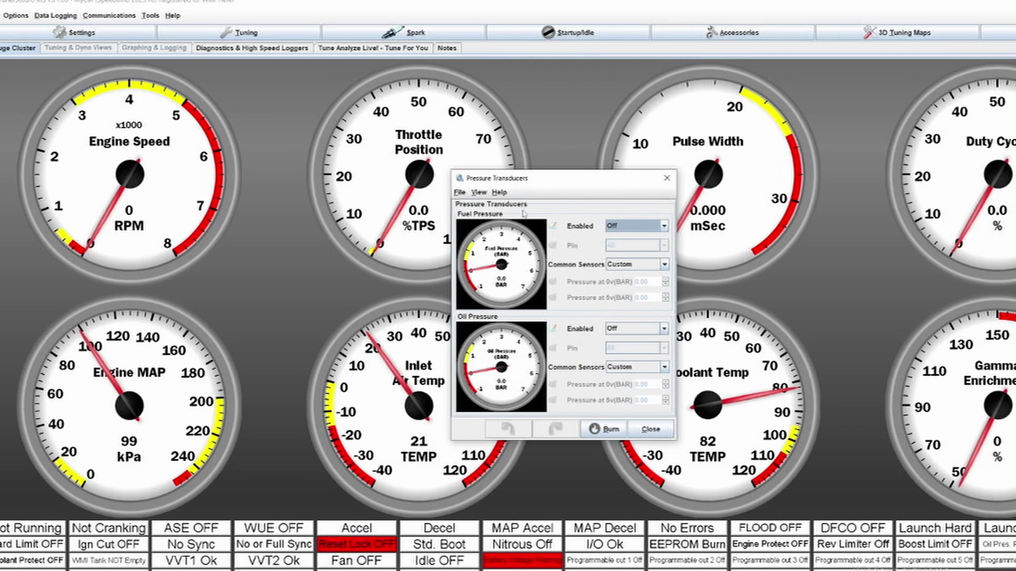
left_click(635, 329)
left_click(627, 348)
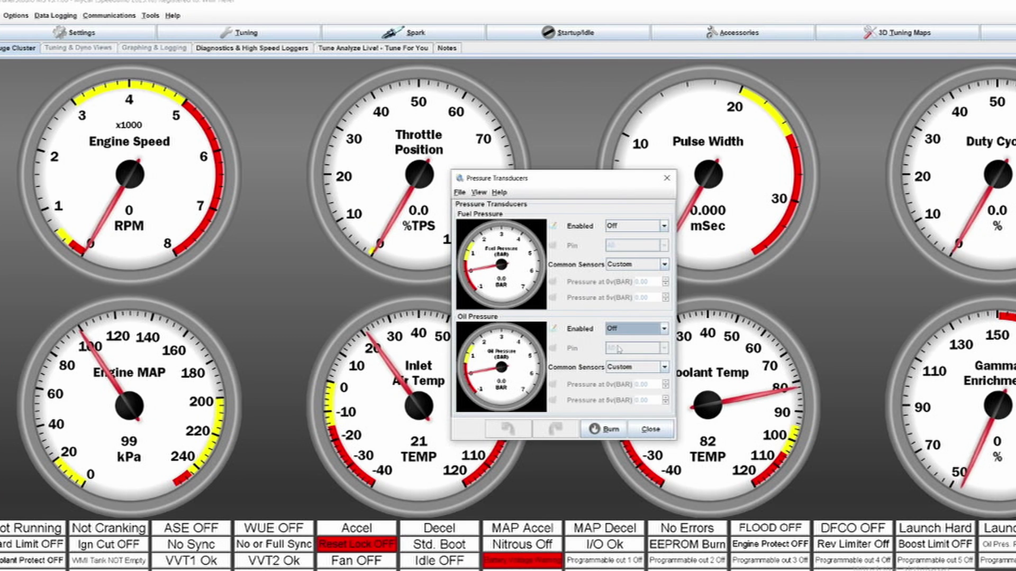
left_click(635, 329)
left_click(625, 349)
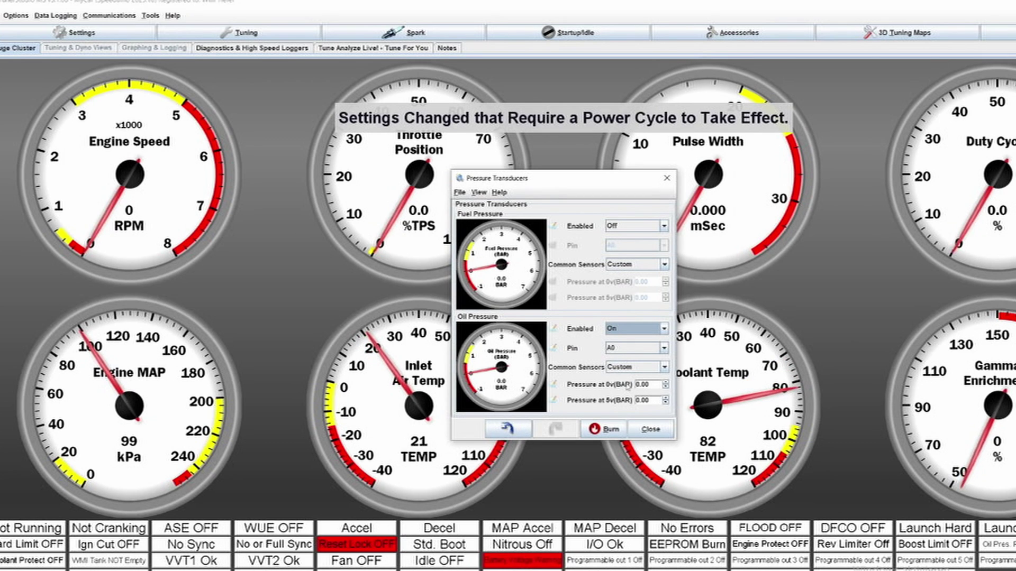
Step: Switch the oil pressure transducer off and close the Pressure Transducers settings
left_click(635, 328)
left_click(633, 350)
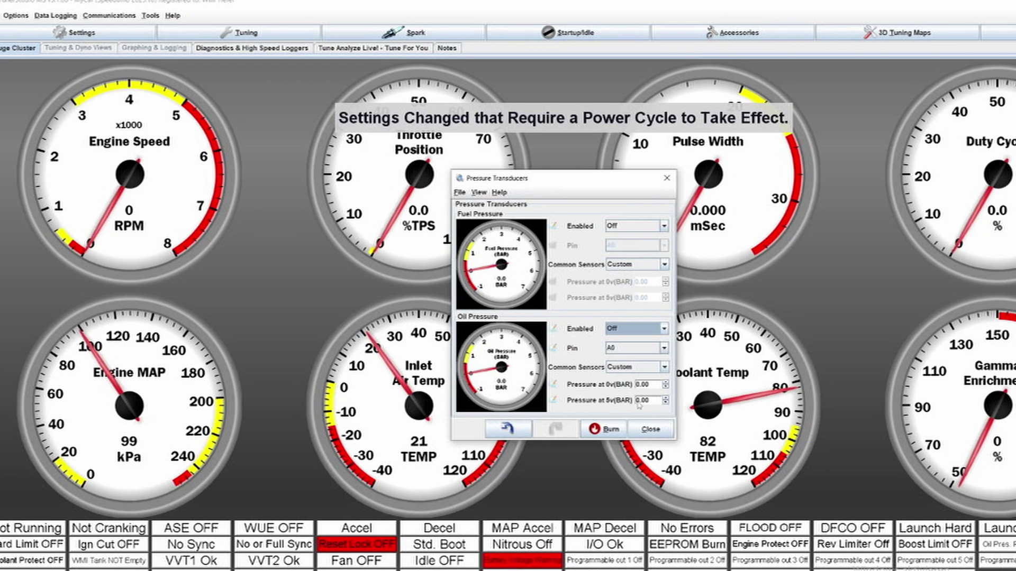
left_click(650, 429)
Step: Reopen the Oil Pressure protection settings to check whether its options are available, and close them
left_click(242, 33)
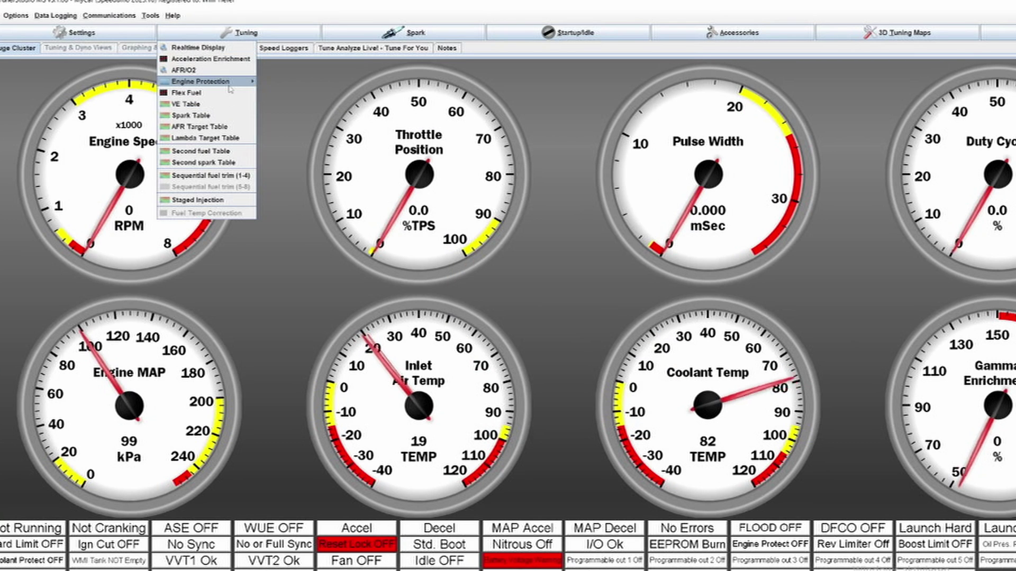
mouse_move(227, 87)
left_click(286, 115)
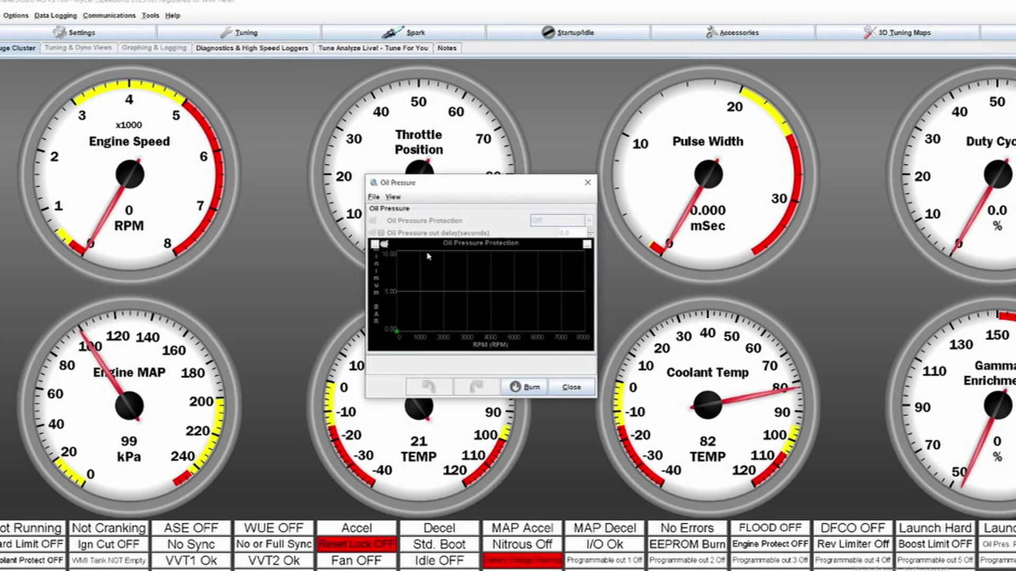
left_click(587, 183)
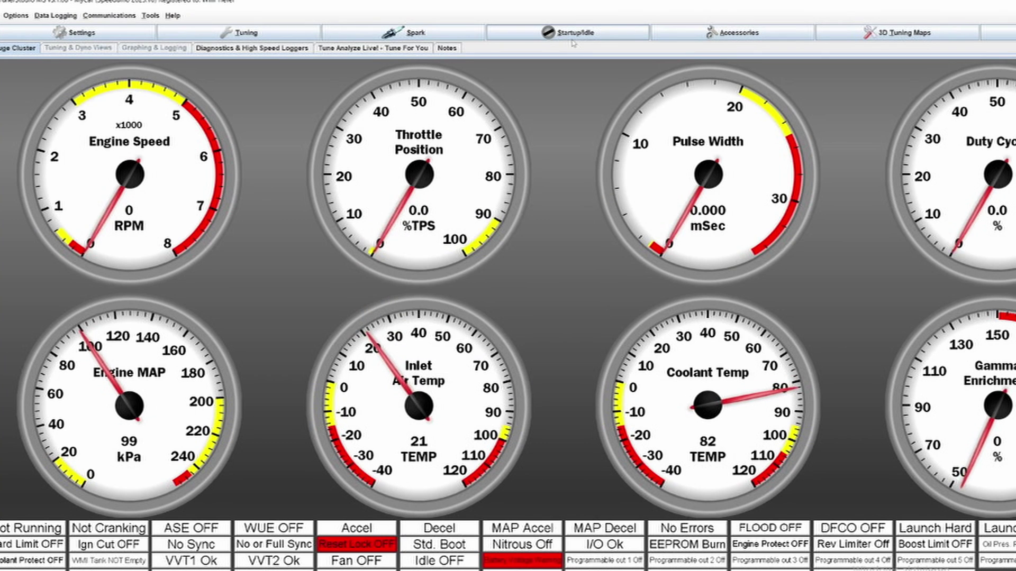